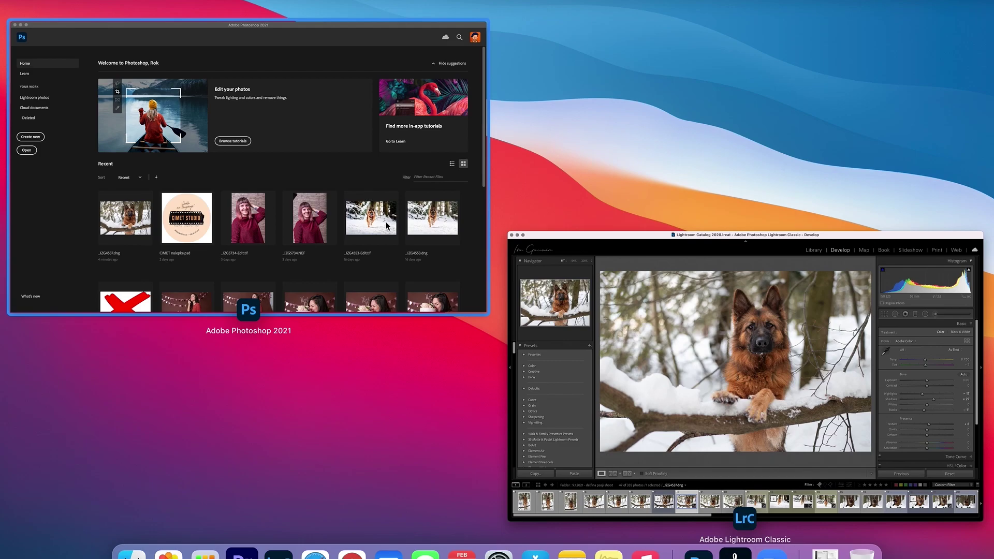
Switch to Photoshop and remove the short blurred twig hanging below the branch using a Patch tool selection and Content-Aware Fill
{"action": "key", "text": "Escape"}
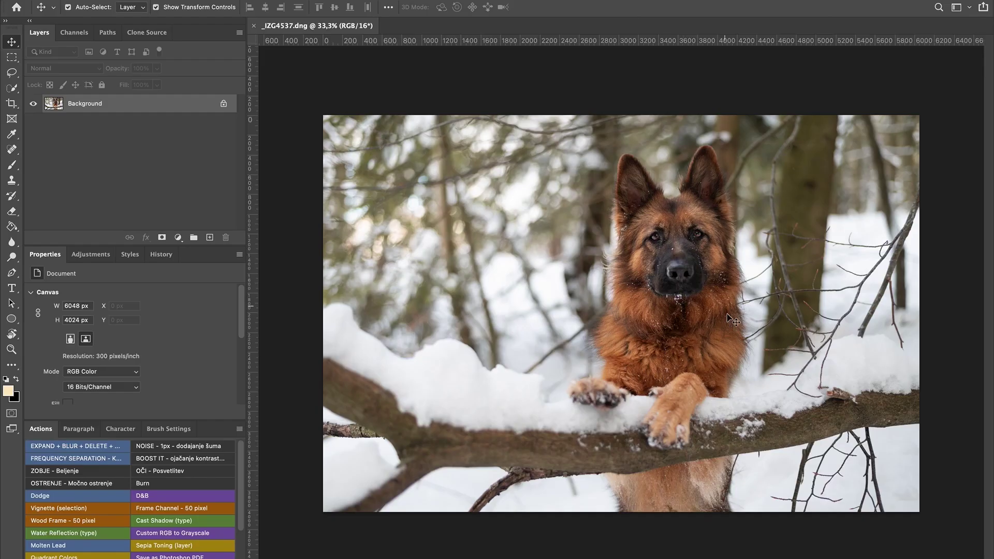
{"action": "key", "text": "j"}
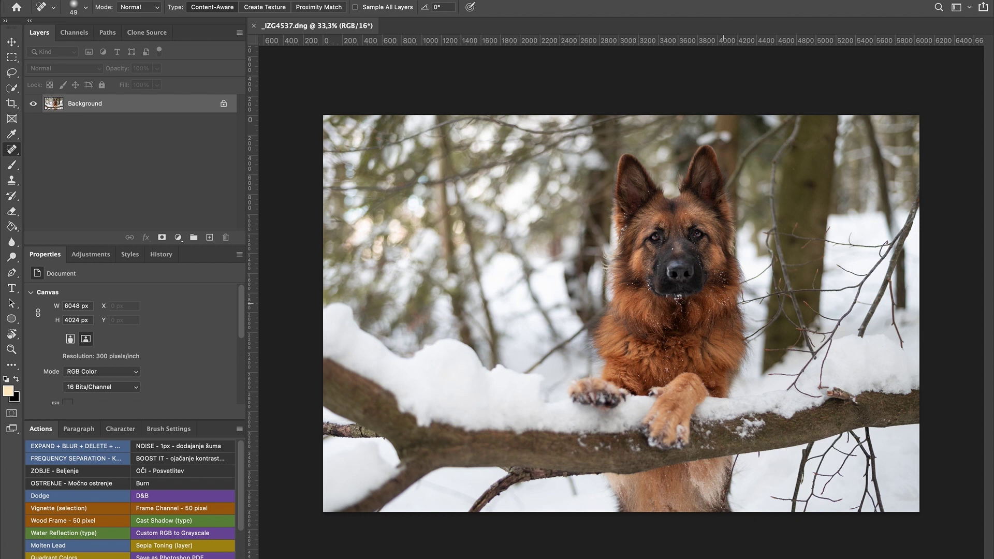
{"action": "scroll", "coordinate": [725, 304], "scroll_direction": "up", "scroll_amount": 2}
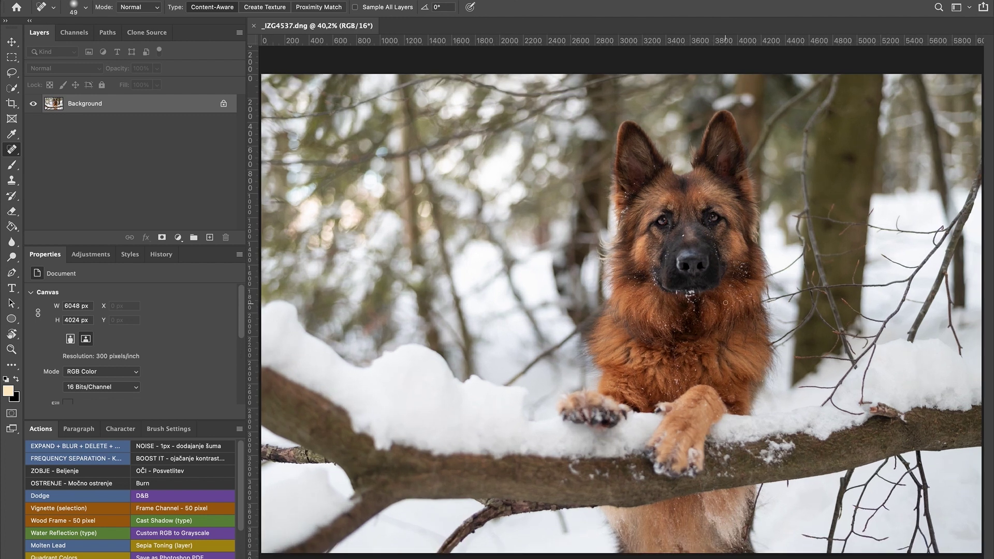
{"action": "scroll", "coordinate": [633, 309], "scroll_direction": "up", "scroll_amount": 9}
{"action": "scroll", "coordinate": [635, 309], "scroll_direction": "down", "scroll_amount": 5}
{"action": "scroll", "coordinate": [637, 309], "scroll_direction": "up", "scroll_amount": 3}
{"action": "scroll", "coordinate": [639, 309], "scroll_direction": "right", "scroll_amount": 1}
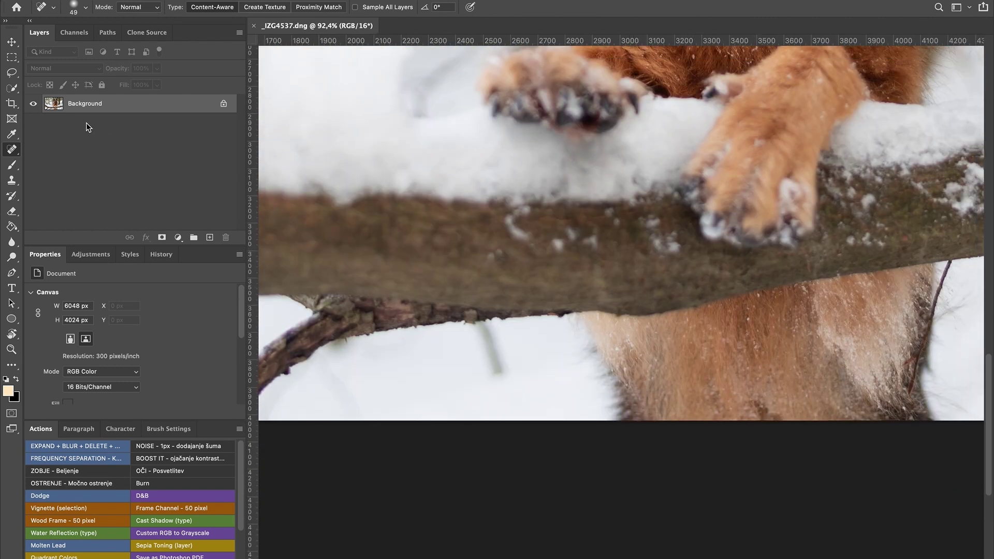
{"action": "left_click", "coordinate": [10, 151]}
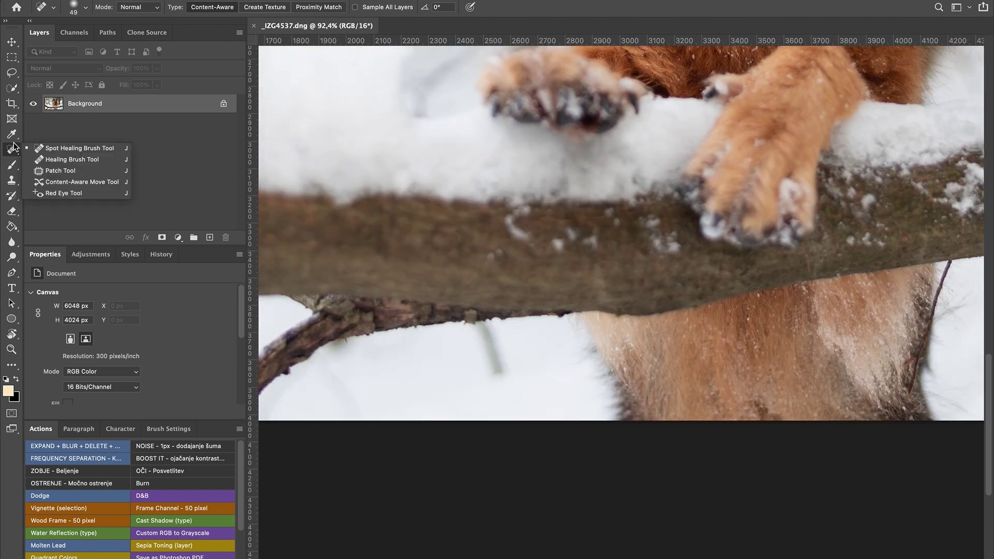
{"action": "left_click", "coordinate": [84, 169]}
{"action": "mouse_move", "coordinate": [487, 316]}
{"action": "left_mouse_down"}
{"action": "mouse_move", "coordinate": [476, 317]}
{"action": "mouse_move", "coordinate": [492, 377]}
{"action": "mouse_move", "coordinate": [515, 376]}
{"action": "left_mouse_up"}
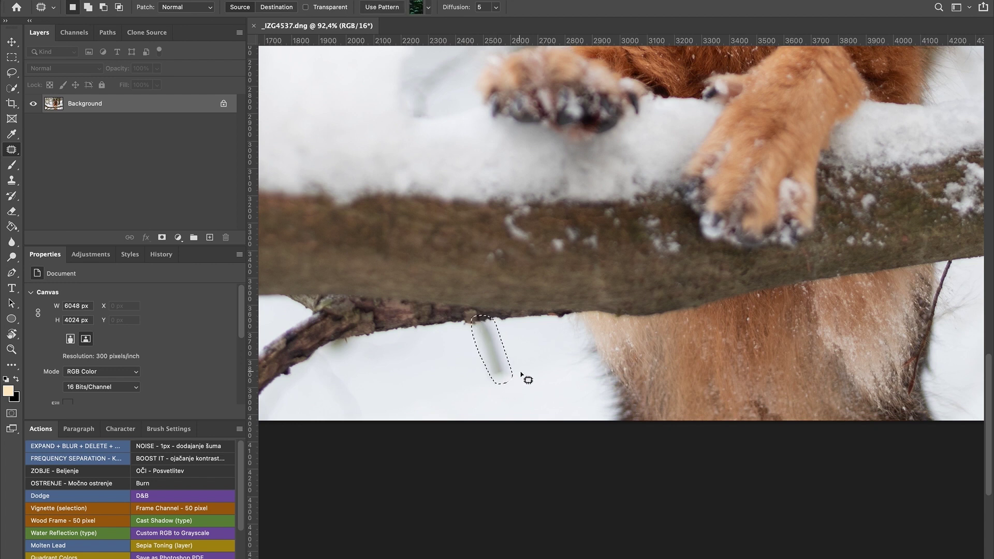
{"action": "key", "text": "shift+BackSpace"}
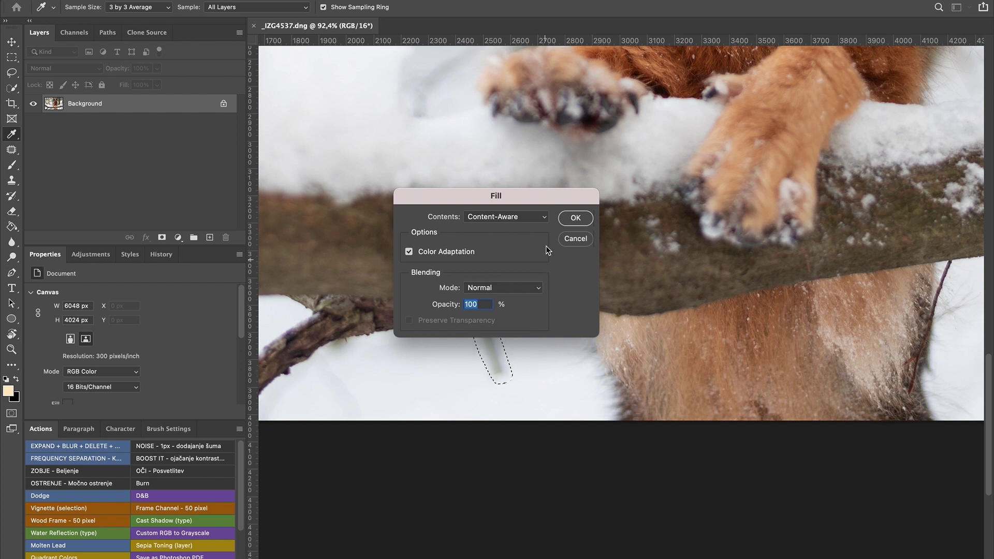
{"action": "left_click", "coordinate": [570, 218]}
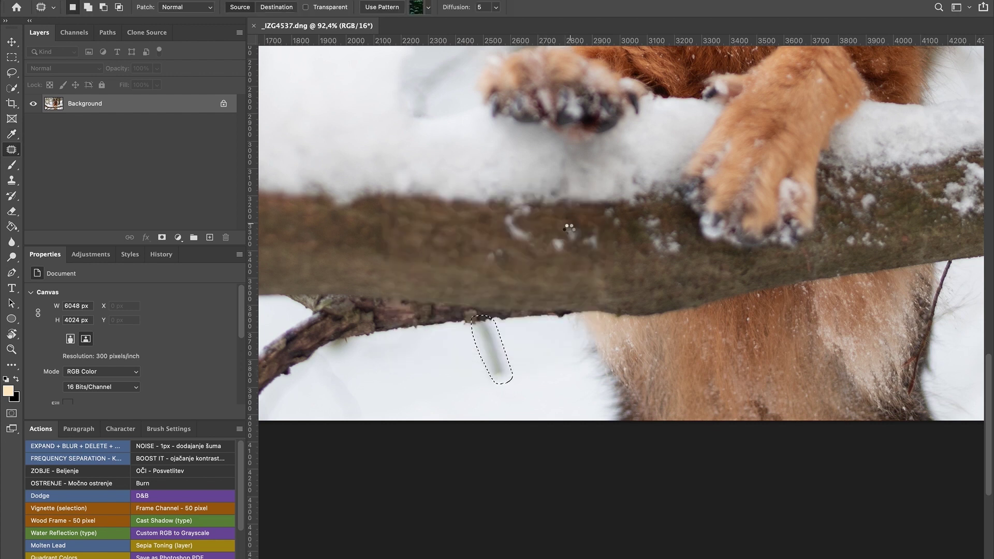
{"action": "left_click", "coordinate": [546, 349]}
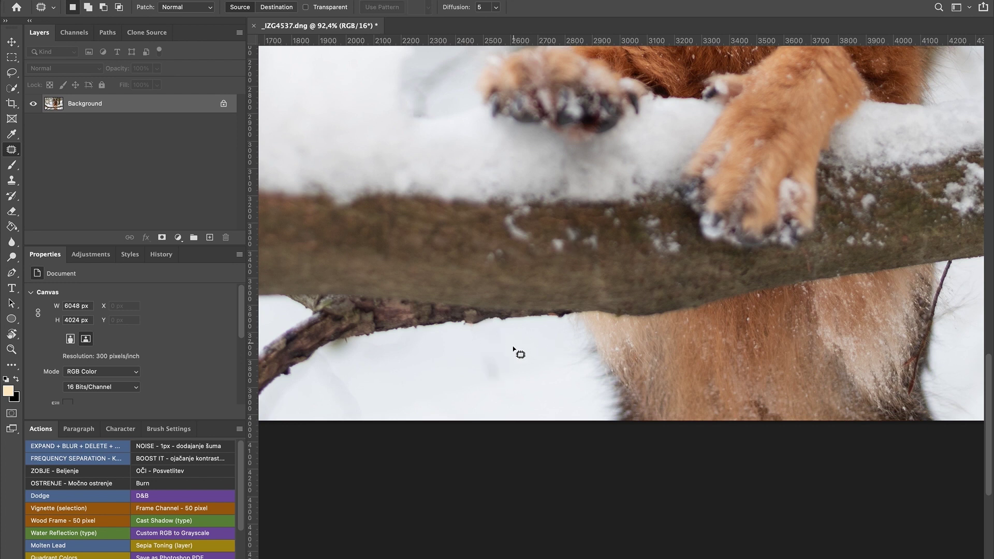
Patch the faint smudges remaining where the short twig was with clean snow from nearby
{"action": "mouse_move", "coordinate": [492, 350]}
{"action": "left_mouse_down"}
{"action": "mouse_move", "coordinate": [490, 397]}
{"action": "mouse_move", "coordinate": [503, 371]}
{"action": "mouse_move", "coordinate": [456, 392]}
{"action": "left_mouse_up"}
{"action": "key", "text": "ctrl+d"}
{"action": "mouse_move", "coordinate": [522, 361]}
{"action": "left_mouse_down"}
{"action": "mouse_move", "coordinate": [492, 366]}
{"action": "mouse_move", "coordinate": [520, 362]}
{"action": "left_mouse_up"}
{"action": "left_click_drag", "start_coordinate": [507, 357], "coordinate": [480, 380]}
{"action": "key", "text": "ctrl+d"}
Remove the small dark marks from the dog's lower belly fur near the photo's bottom edge with patching and Content-Aware Fill
{"action": "scroll", "coordinate": [526, 380], "scroll_direction": "down", "scroll_amount": 5}
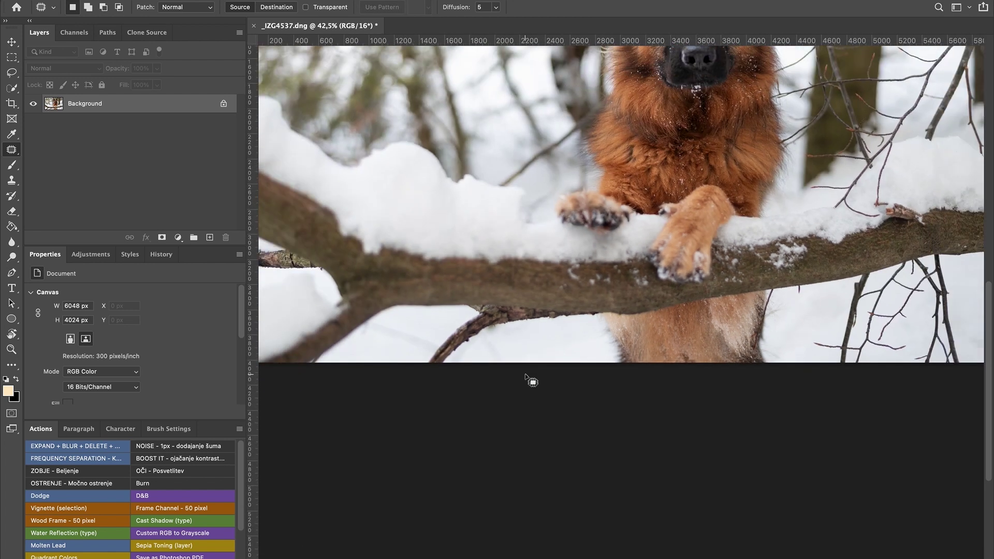
{"action": "scroll", "coordinate": [526, 380], "scroll_direction": "up", "scroll_amount": 5}
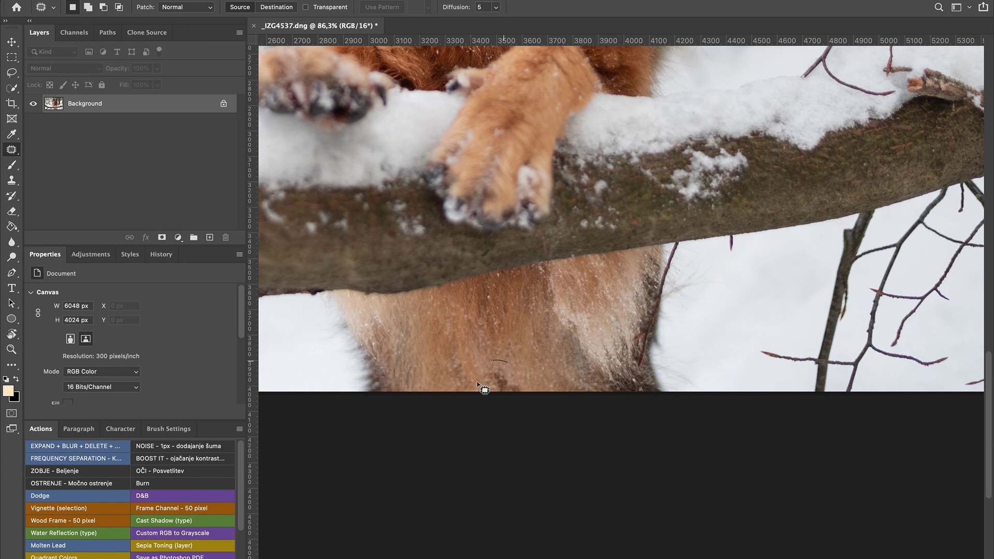
{"action": "mouse_move", "coordinate": [477, 383]}
{"action": "left_mouse_down"}
{"action": "mouse_move", "coordinate": [525, 400]}
{"action": "mouse_move", "coordinate": [518, 377]}
{"action": "mouse_move", "coordinate": [544, 371]}
{"action": "left_mouse_up"}
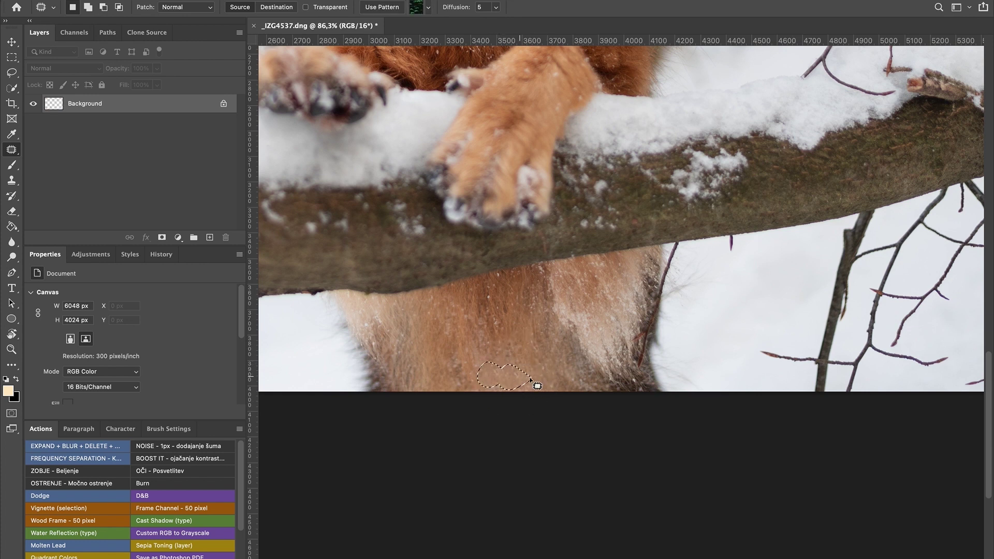
{"action": "scroll", "coordinate": [533, 381], "scroll_direction": "up", "scroll_amount": 3}
{"action": "scroll", "coordinate": [561, 435], "scroll_direction": "down", "scroll_amount": 1}
{"action": "mouse_move", "coordinate": [536, 385]}
{"action": "left_mouse_down"}
{"action": "mouse_move", "coordinate": [501, 415]}
{"action": "mouse_move", "coordinate": [529, 409]}
{"action": "mouse_move", "coordinate": [536, 389]}
{"action": "left_mouse_up"}
{"action": "key", "text": "shift+BackSpace"}
{"action": "key", "text": "Return"}
{"action": "key", "text": "ctrl+d"}
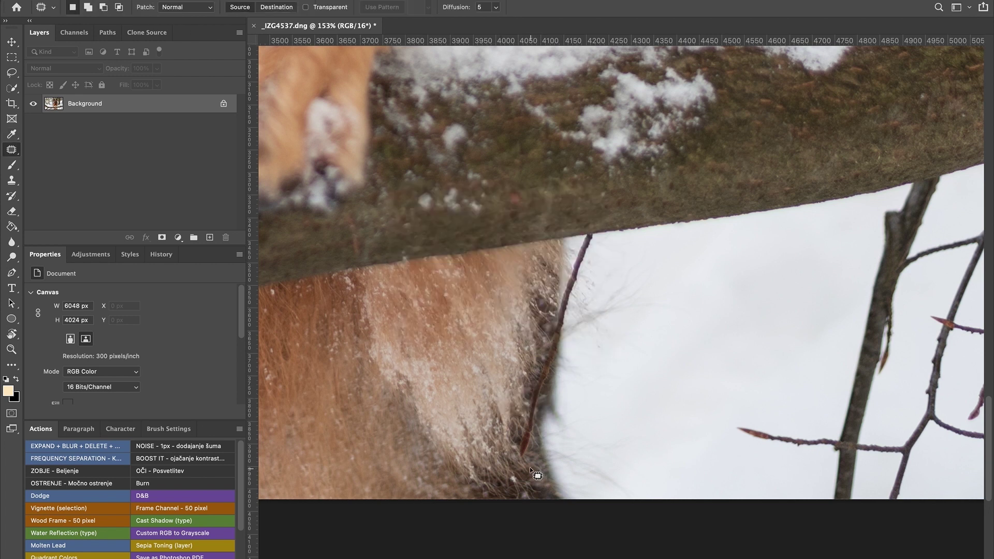
Remove the lower part of the thin twig crossing the dog's fur edge with Content-Aware Fill and patch the leftover trace
{"action": "mouse_move", "coordinate": [527, 458]}
{"action": "left_mouse_down"}
{"action": "mouse_move", "coordinate": [556, 336]}
{"action": "mouse_move", "coordinate": [526, 395]}
{"action": "left_mouse_up"}
{"action": "mouse_move", "coordinate": [516, 453]}
{"action": "left_mouse_down"}
{"action": "mouse_move", "coordinate": [514, 465]}
{"action": "mouse_move", "coordinate": [527, 460]}
{"action": "left_mouse_up"}
{"action": "key", "text": "shift+BackSpace"}
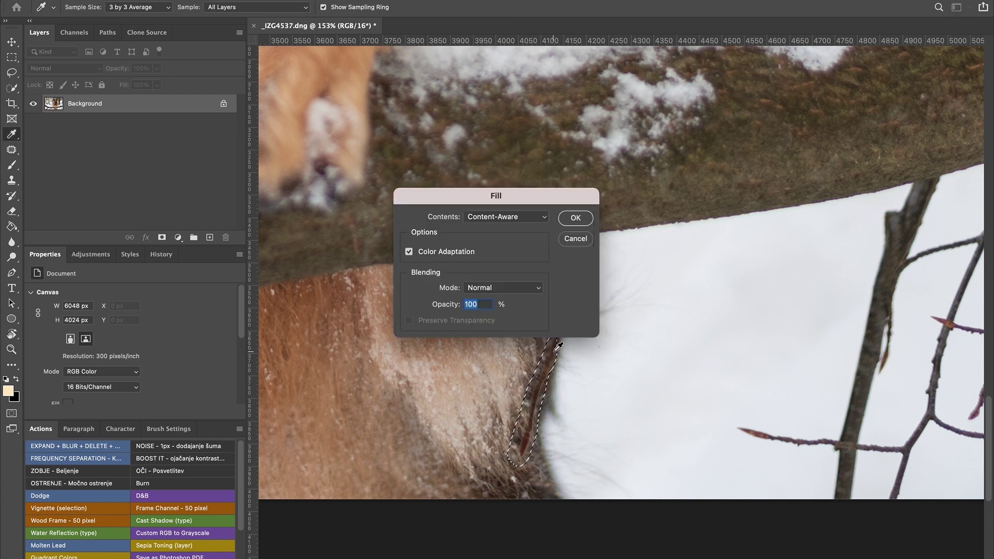
{"action": "key", "text": "Return"}
{"action": "left_click", "coordinate": [563, 364]}
{"action": "mouse_move", "coordinate": [533, 360]}
{"action": "left_mouse_down"}
{"action": "mouse_move", "coordinate": [521, 369]}
{"action": "mouse_move", "coordinate": [528, 396]}
{"action": "mouse_move", "coordinate": [540, 390]}
{"action": "mouse_move", "coordinate": [535, 342]}
{"action": "left_mouse_up"}
{"action": "key", "text": "ctrl+d"}
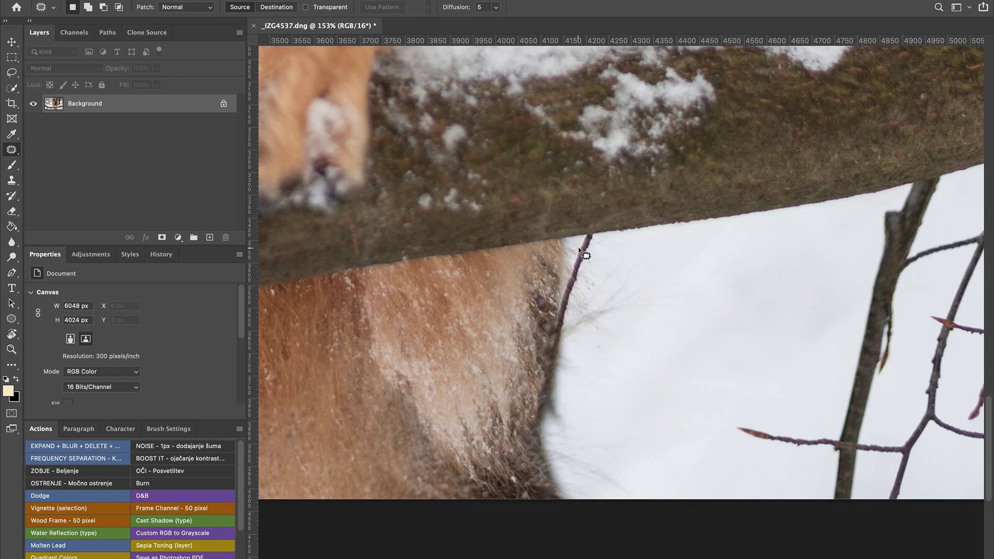
Remove the rest of the thin twig between the branch and the dog's fur with Content-Aware Fill and patch its remnants
{"action": "mouse_move", "coordinate": [578, 244]}
{"action": "left_mouse_down"}
{"action": "mouse_move", "coordinate": [562, 292]}
{"action": "mouse_move", "coordinate": [572, 313]}
{"action": "mouse_move", "coordinate": [600, 234]}
{"action": "mouse_move", "coordinate": [583, 236]}
{"action": "left_mouse_up"}
{"action": "key", "text": "shift+BackSpace"}
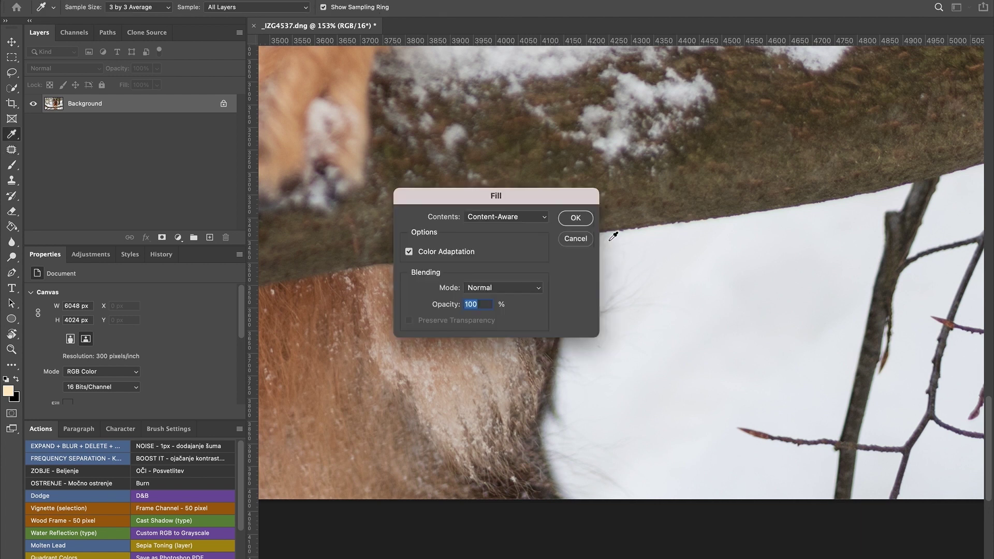
{"action": "key", "text": "Return"}
{"action": "key", "text": "ctrl+d"}
{"action": "mouse_move", "coordinate": [572, 300]}
{"action": "left_mouse_down"}
{"action": "mouse_move", "coordinate": [568, 282]}
{"action": "mouse_move", "coordinate": [561, 320]}
{"action": "mouse_move", "coordinate": [572, 304]}
{"action": "left_mouse_up"}
{"action": "key", "text": "shift+BackSpace"}
{"action": "key", "text": "Return"}
{"action": "key", "text": "ctrl+d"}
{"action": "mouse_move", "coordinate": [582, 274]}
{"action": "left_mouse_down"}
{"action": "mouse_move", "coordinate": [598, 300]}
{"action": "mouse_move", "coordinate": [614, 266]}
{"action": "mouse_move", "coordinate": [586, 274]}
{"action": "mouse_move", "coordinate": [601, 269]}
{"action": "mouse_move", "coordinate": [583, 266]}
{"action": "mouse_move", "coordinate": [591, 271]}
{"action": "left_mouse_up"}
{"action": "key", "text": "ctrl+d"}
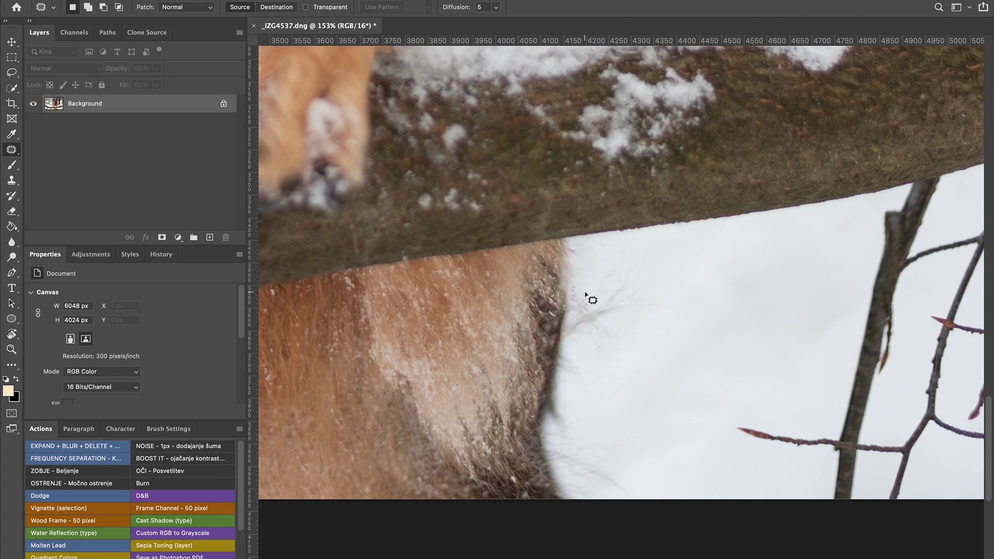
Clean up the dog's fur edge and remove the stray hairs over the snow beside it with Content-Aware Fill
{"action": "mouse_move", "coordinate": [555, 314]}
{"action": "left_mouse_down"}
{"action": "mouse_move", "coordinate": [558, 363]}
{"action": "mouse_move", "coordinate": [568, 315]}
{"action": "left_mouse_up"}
{"action": "key", "text": "shift+BackSpace"}
{"action": "key", "text": "Return"}
{"action": "key", "text": "ctrl+d"}
{"action": "mouse_move", "coordinate": [590, 284]}
{"action": "left_mouse_down"}
{"action": "mouse_move", "coordinate": [572, 328]}
{"action": "mouse_move", "coordinate": [603, 355]}
{"action": "mouse_move", "coordinate": [624, 329]}
{"action": "mouse_move", "coordinate": [665, 321]}
{"action": "mouse_move", "coordinate": [678, 298]}
{"action": "mouse_move", "coordinate": [634, 247]}
{"action": "mouse_move", "coordinate": [594, 265]}
{"action": "mouse_move", "coordinate": [589, 294]}
{"action": "left_mouse_up"}
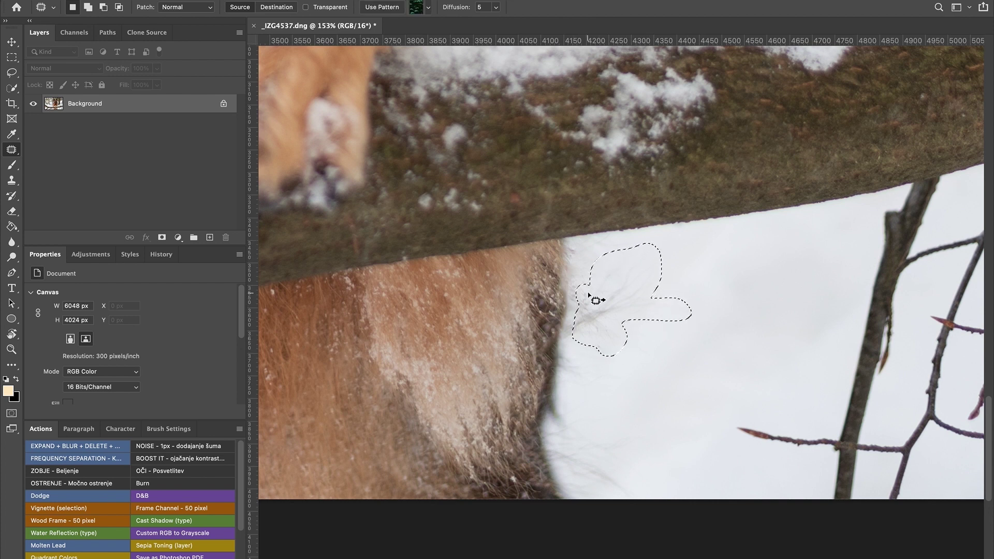
{"action": "key", "text": "shift+BackSpace"}
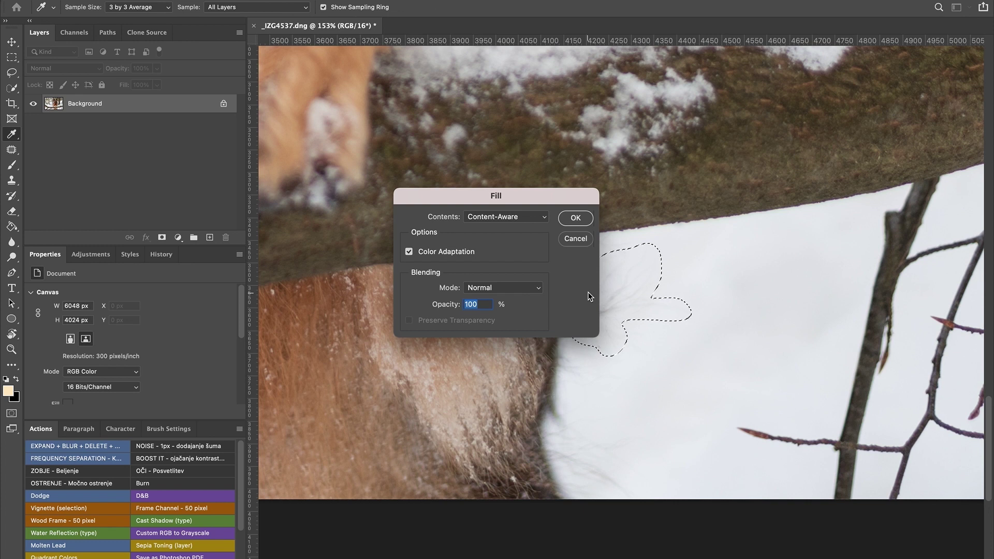
{"action": "key", "text": "Return"}
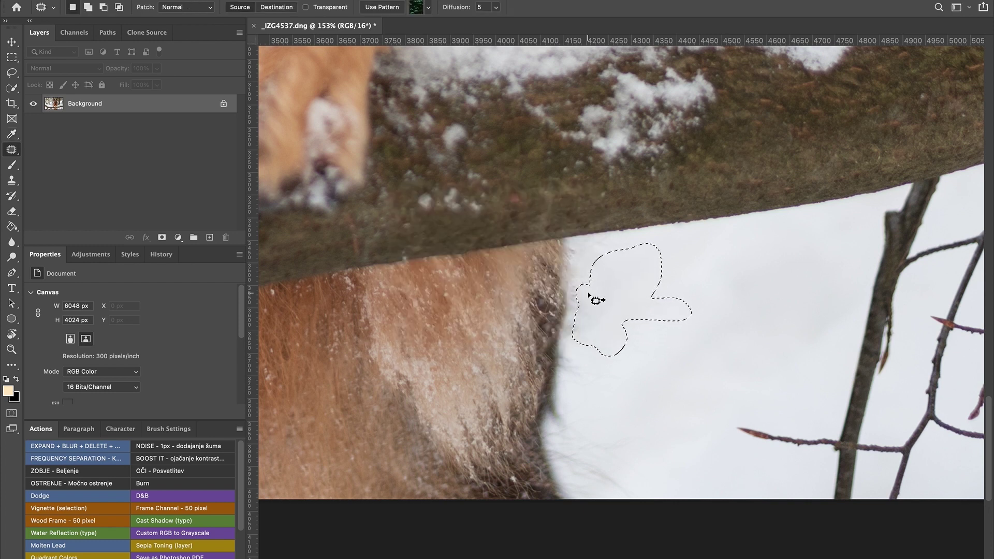
{"action": "key", "text": "ctrl+d"}
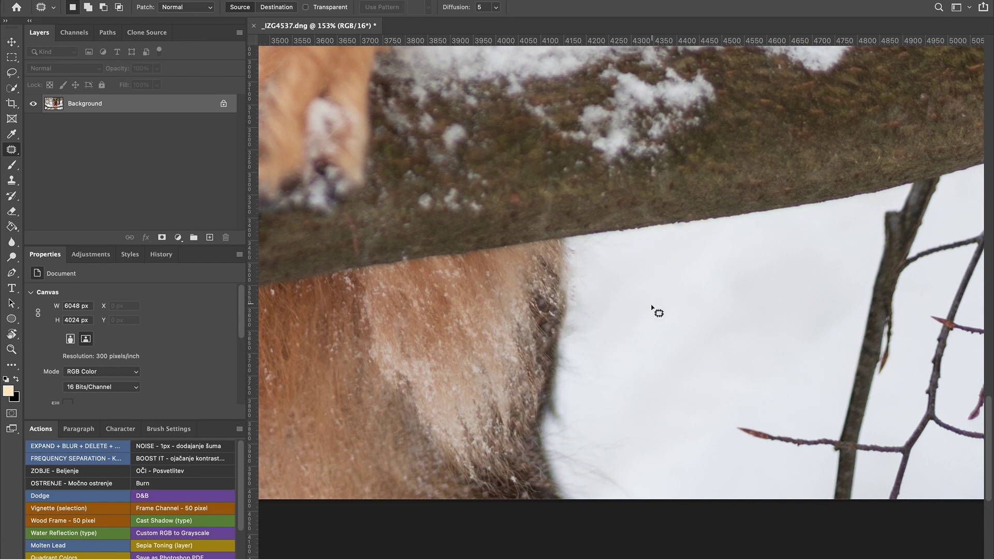
Patch the last small flaw along the fur edge just below the branch
{"action": "scroll", "coordinate": [653, 320], "scroll_direction": "down", "scroll_amount": 3}
{"action": "scroll", "coordinate": [653, 335], "scroll_direction": "up", "scroll_amount": 2}
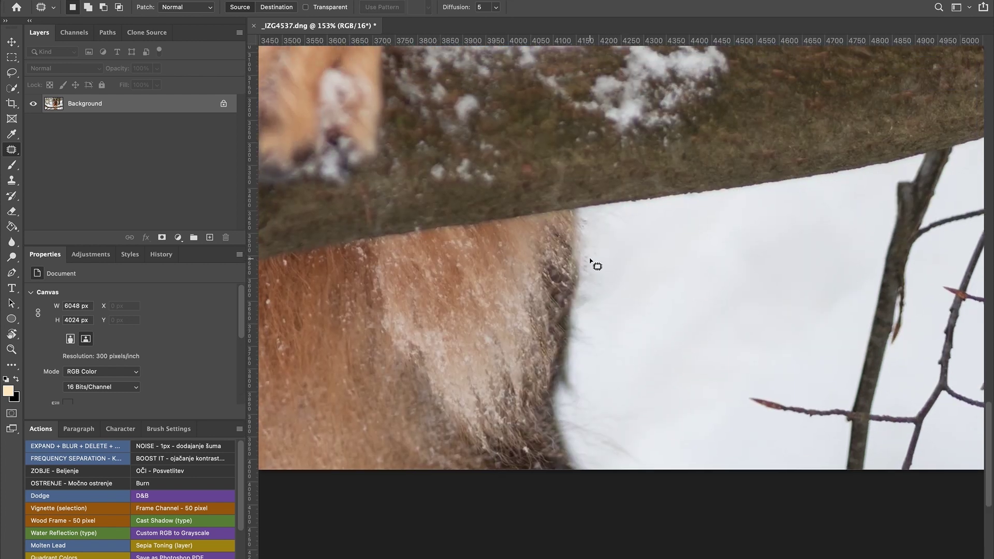
{"action": "left_click_drag", "start_coordinate": [581, 280], "coordinate": [583, 283]}
{"action": "left_click", "coordinate": [584, 312]}
Fit the whole photo in view and convert the Background layer to a smart object
{"action": "scroll", "coordinate": [611, 254], "scroll_direction": "up", "scroll_amount": 20}
{"action": "scroll", "coordinate": [610, 253], "scroll_direction": "left", "scroll_amount": 6}
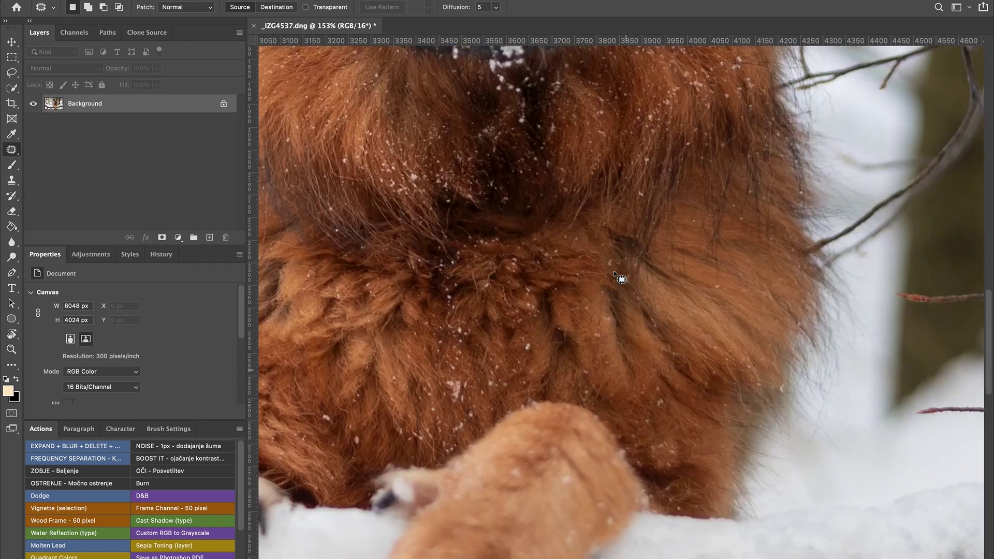
{"action": "scroll", "coordinate": [615, 274], "scroll_direction": "up", "scroll_amount": 10}
{"action": "scroll", "coordinate": [615, 274], "scroll_direction": "left", "scroll_amount": 2}
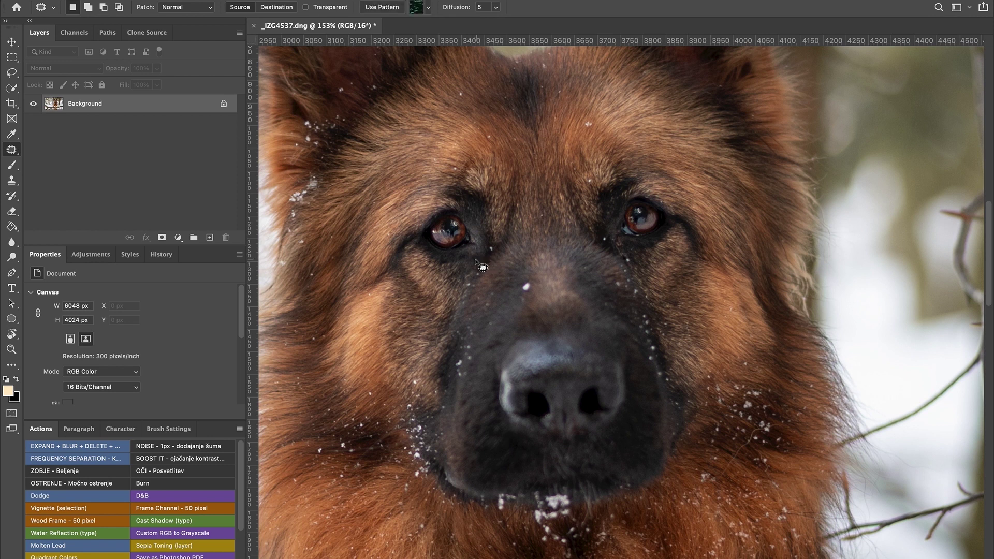
{"action": "key", "text": "super+0"}
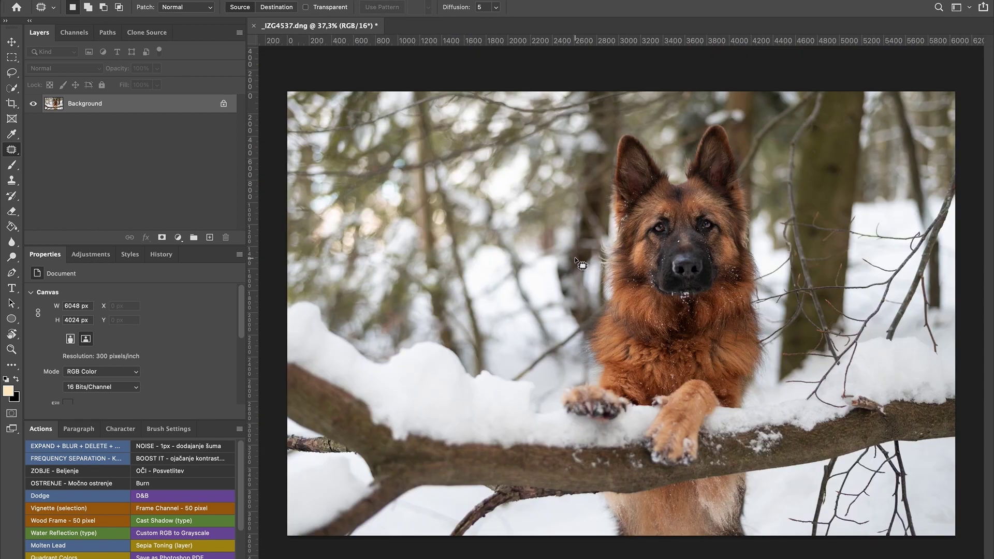
{"action": "right_click", "coordinate": [144, 114]}
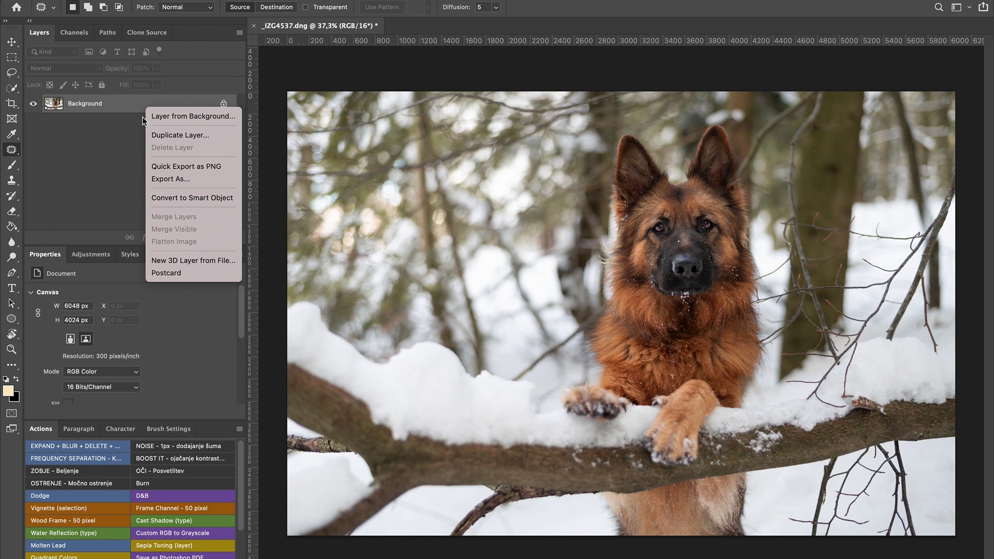
{"action": "left_click", "coordinate": [194, 198]}
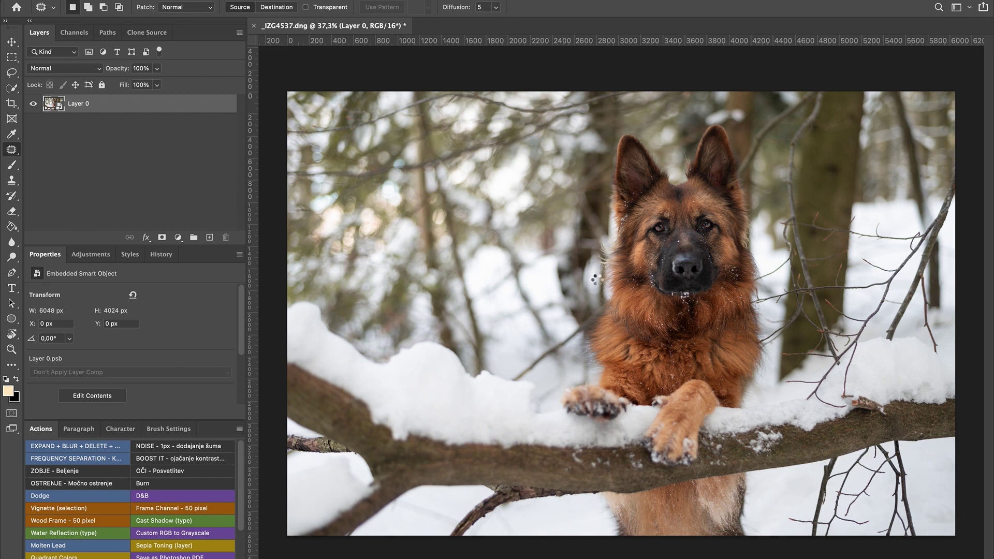
Open the Camera Raw Filter and draw a tilted elliptical Radial Filter over the blurred trees beside the dog's head, reaching its face
{"action": "key", "text": "super+shift+a"}
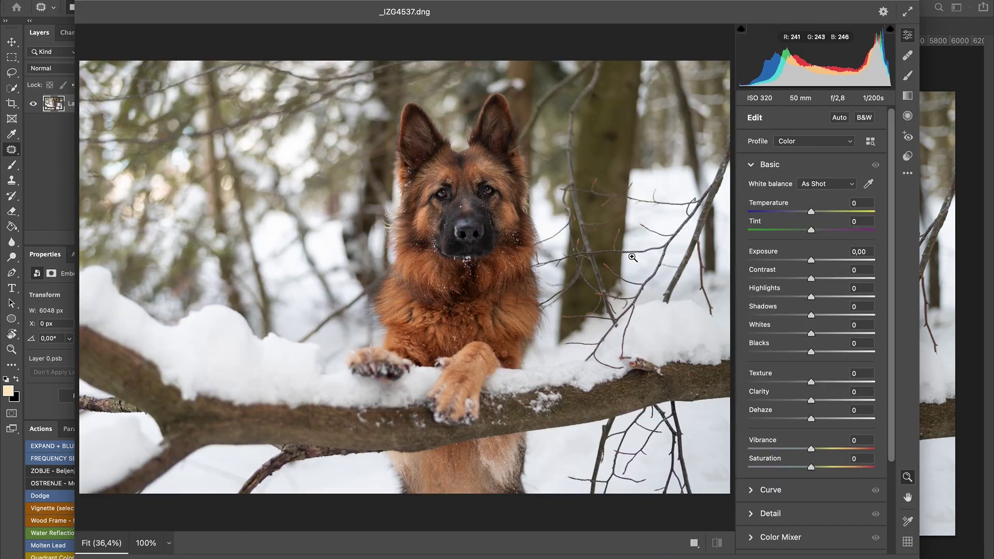
{"action": "scroll", "coordinate": [895, 386], "scroll_direction": "down", "scroll_amount": 5}
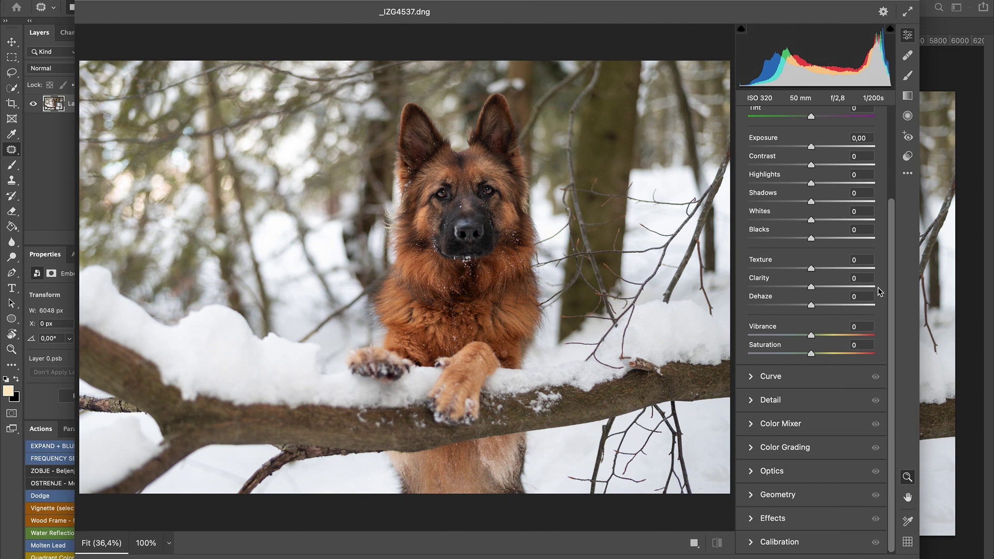
{"action": "left_click", "coordinate": [907, 115]}
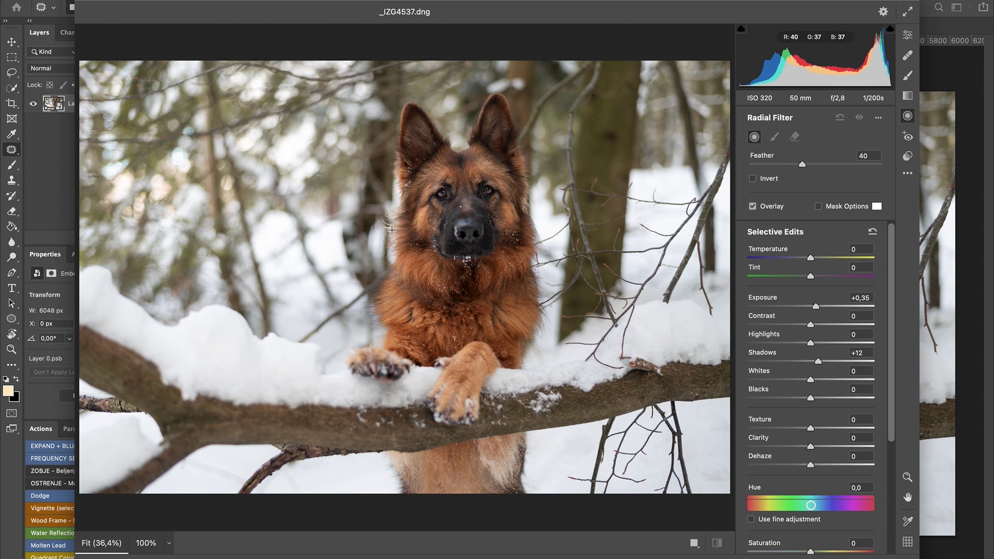
{"action": "left_click_drag", "start_coordinate": [224, 160], "coordinate": [396, 181]}
{"action": "left_click_drag", "start_coordinate": [406, 109], "coordinate": [392, 194]}
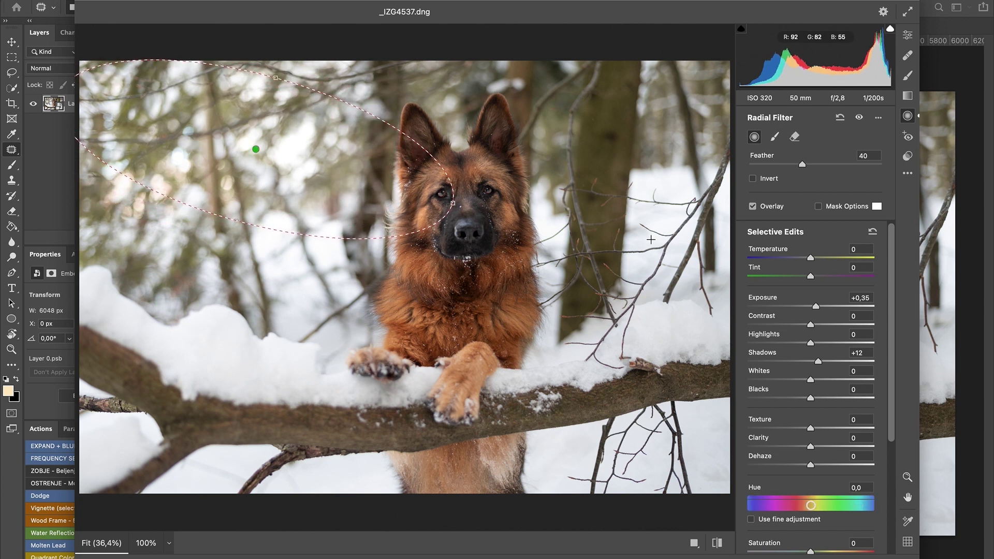
{"action": "left_click_drag", "start_coordinate": [452, 201], "coordinate": [438, 198]}
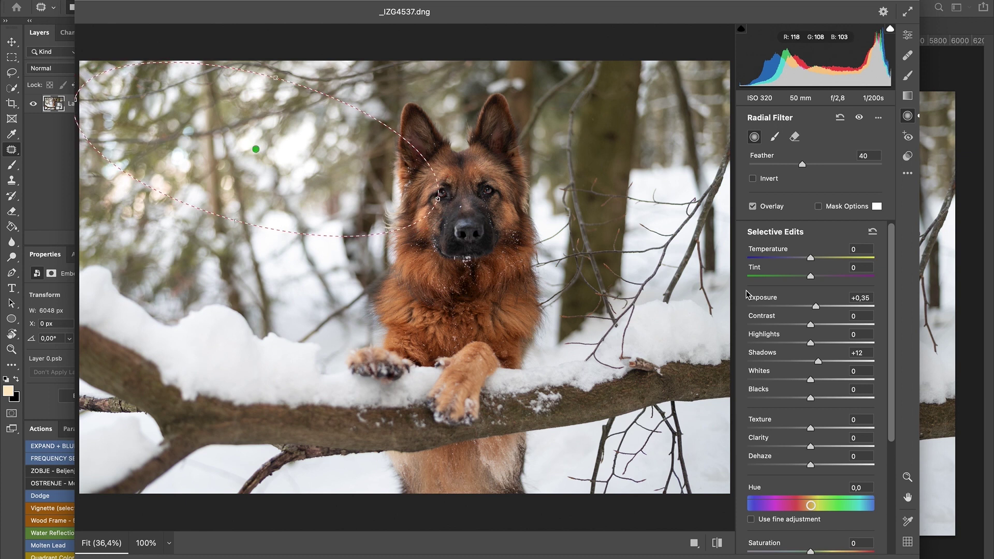
Reset the radial filter's selective edits, and set its Highlights to +53 and Whites to +20
{"action": "left_click", "coordinate": [873, 233]}
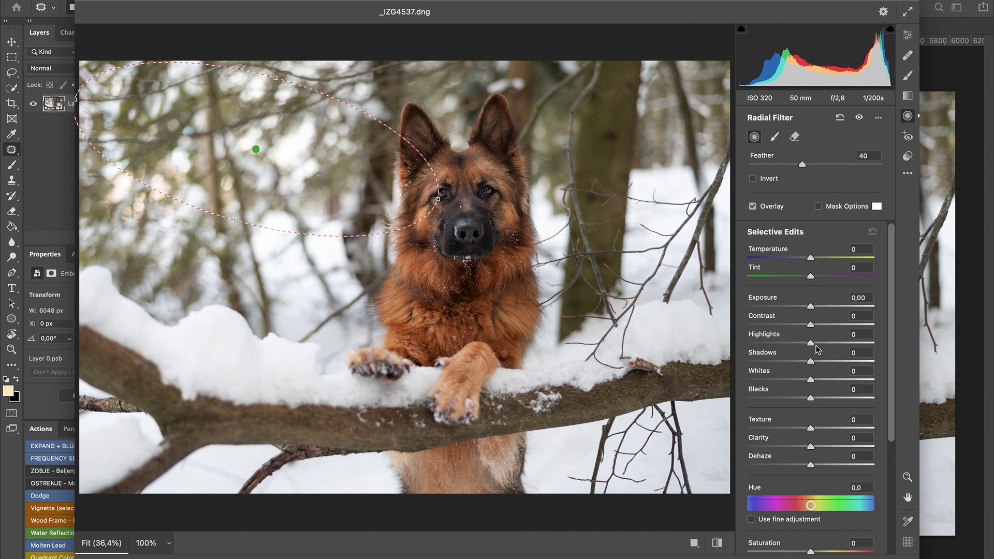
{"action": "left_click_drag", "start_coordinate": [811, 343], "coordinate": [845, 345]}
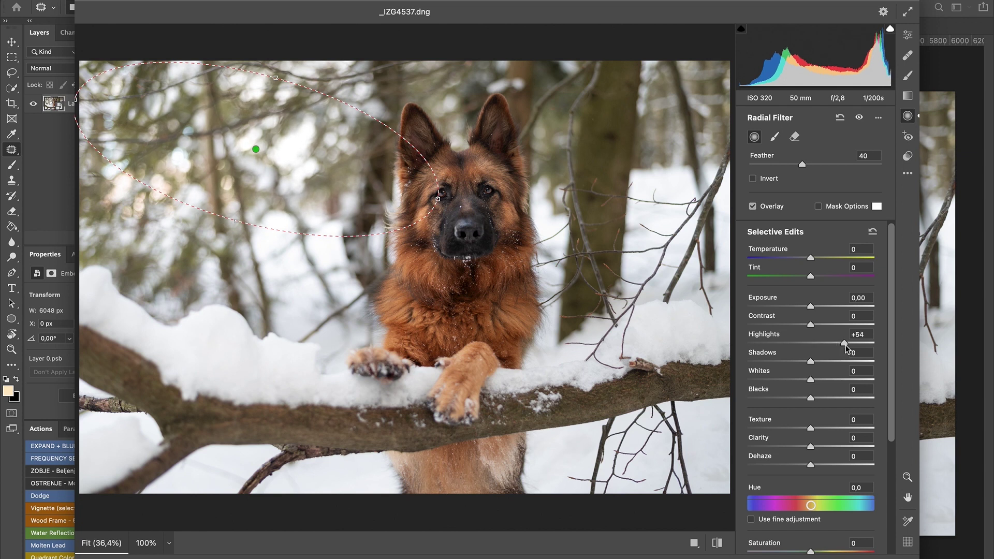
{"action": "left_click", "coordinate": [825, 378]}
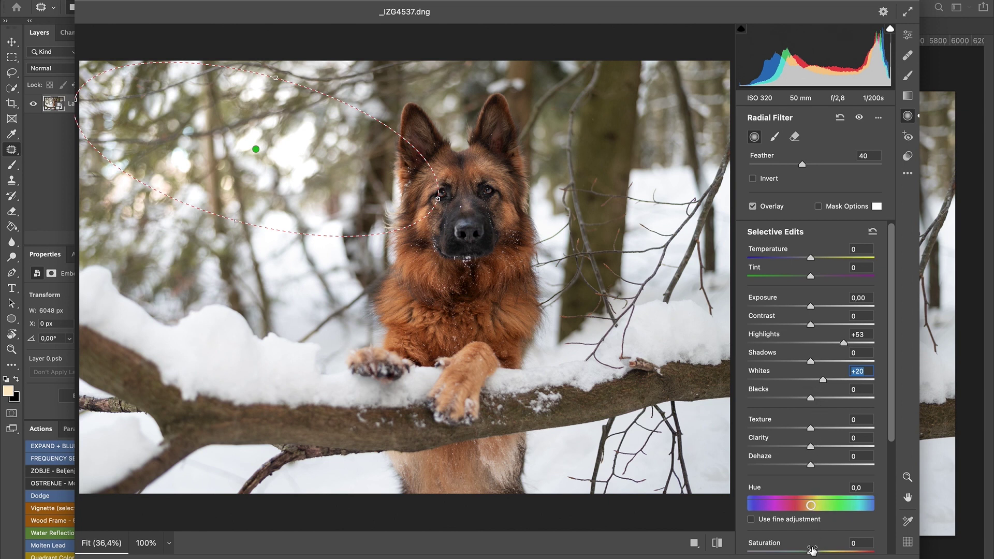
Set the radial filter's Saturation to +21 and Exposure to +0.40
{"action": "left_click_drag", "start_coordinate": [815, 553], "coordinate": [823, 550]}
{"action": "left_click", "coordinate": [255, 152]}
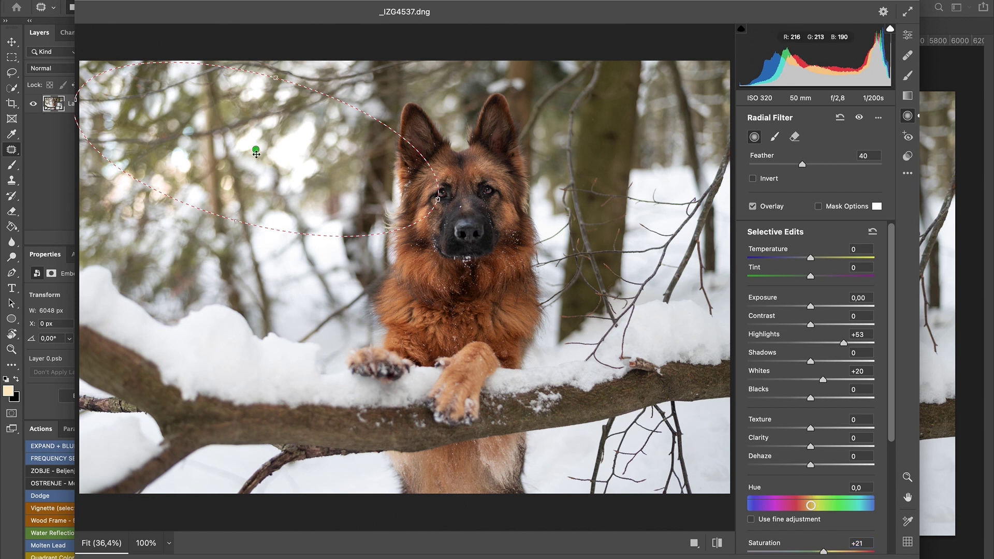
{"action": "left_click_drag", "start_coordinate": [814, 311], "coordinate": [815, 314]}
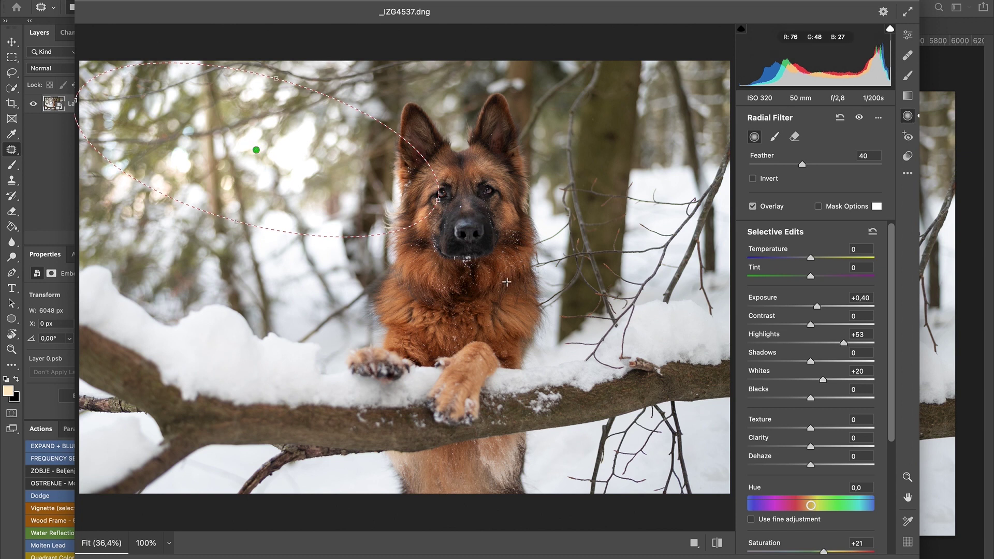
{"action": "left_click", "coordinate": [507, 277]}
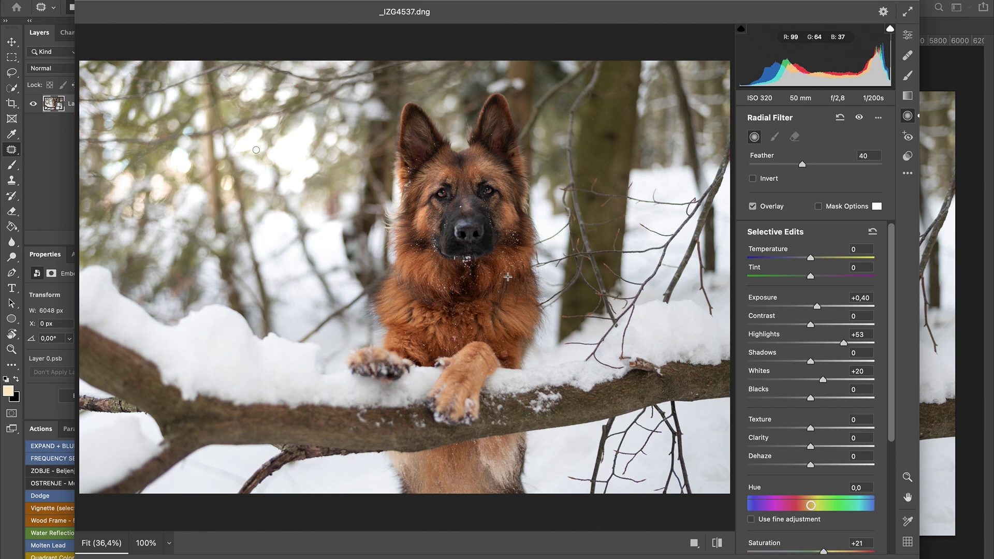
Shift the radial filter slightly up and away from the dog's face, and apply the Camera Raw Filter
{"action": "left_click", "coordinate": [256, 151]}
{"action": "mouse_move", "coordinate": [257, 154]}
{"action": "left_click_drag", "start_coordinate": [257, 154], "coordinate": [247, 143]}
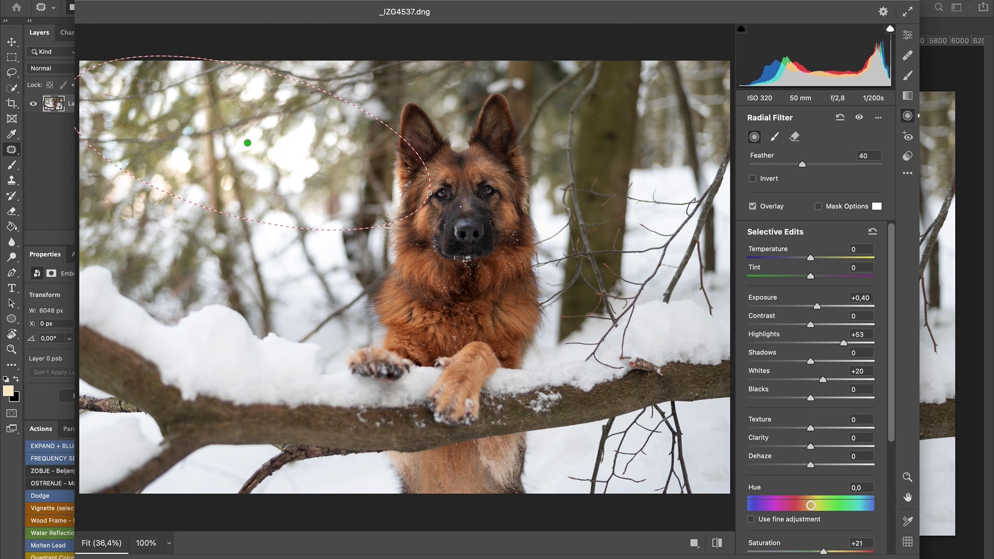
{"action": "left_click", "coordinate": [874, 549]}
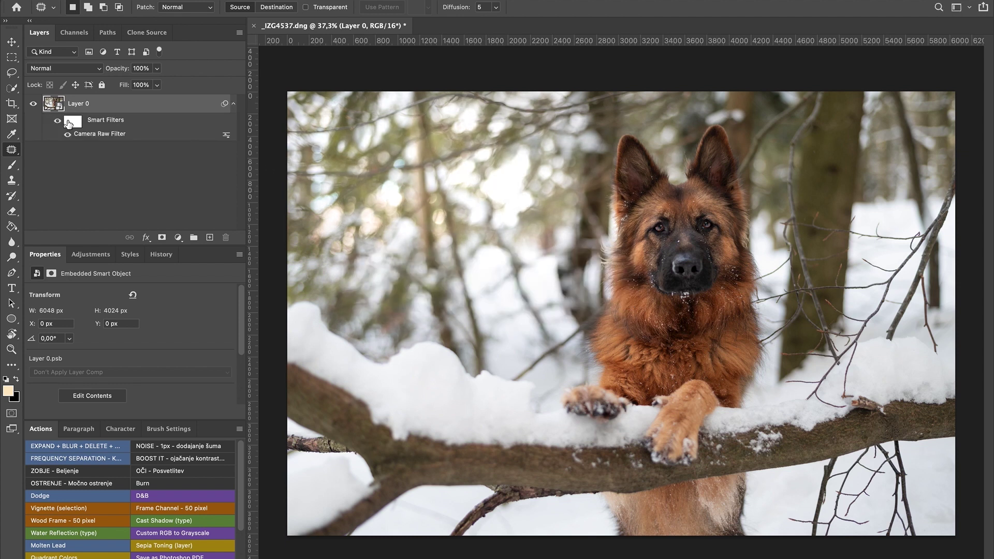
Compare the photo with and without its smart filters
{"action": "left_click", "coordinate": [58, 121]}
{"action": "left_click", "coordinate": [57, 120]}
{"action": "left_click", "coordinate": [58, 121]}
{"action": "left_click", "coordinate": [58, 121]}
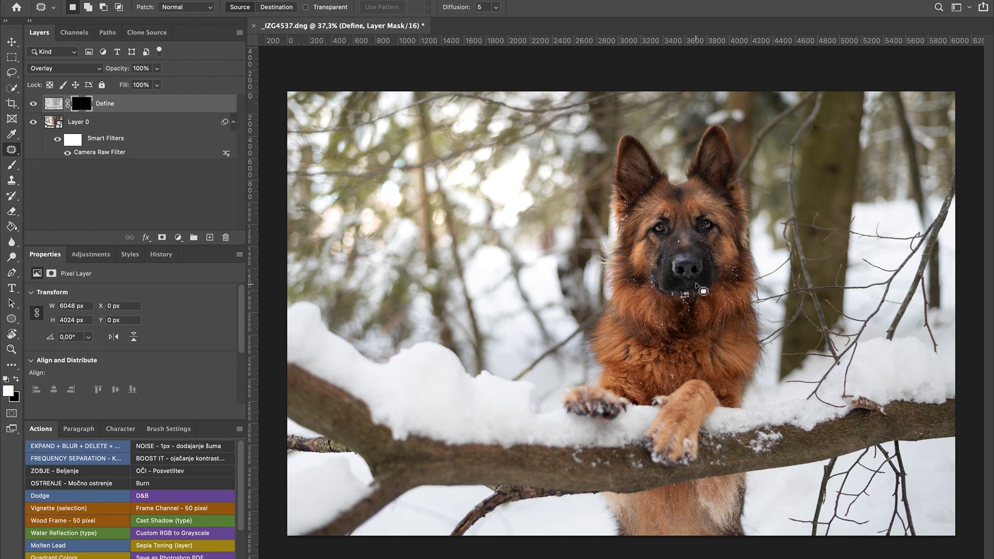
Paint white on the Define layer's mask over both of the dog's eyes, using the Brush at 100% flow
{"action": "key", "text": "b"}
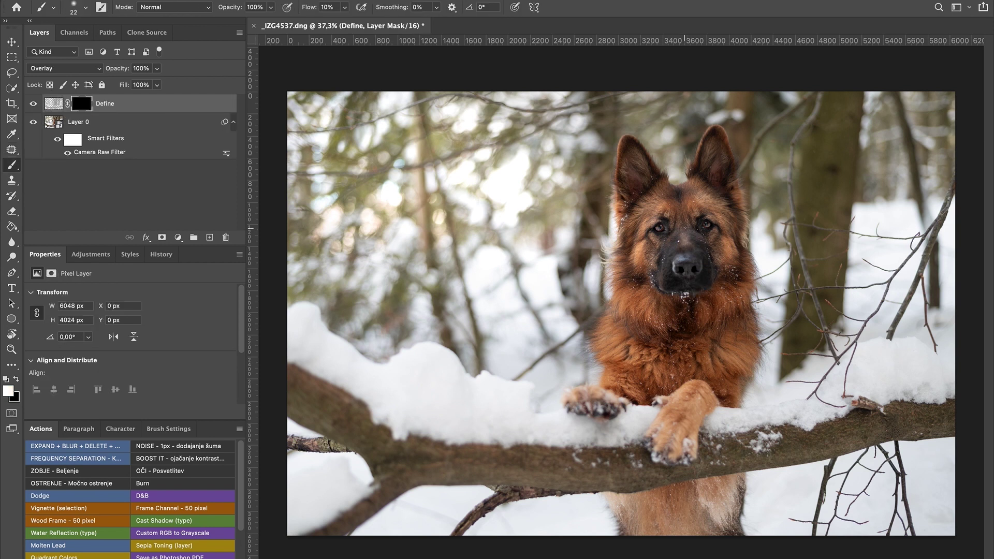
{"action": "scroll", "coordinate": [685, 230], "scroll_direction": "up", "scroll_amount": 5}
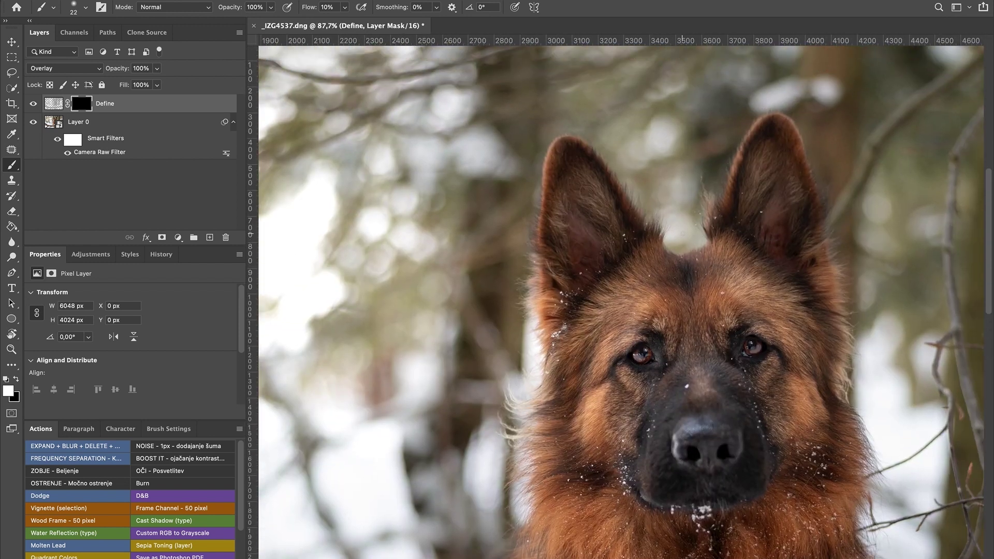
{"action": "scroll", "coordinate": [683, 235], "scroll_direction": "down", "scroll_amount": 3}
{"action": "scroll", "coordinate": [682, 235], "scroll_direction": "right", "scroll_amount": 2}
{"action": "scroll", "coordinate": [682, 235], "scroll_direction": "up", "scroll_amount": 2}
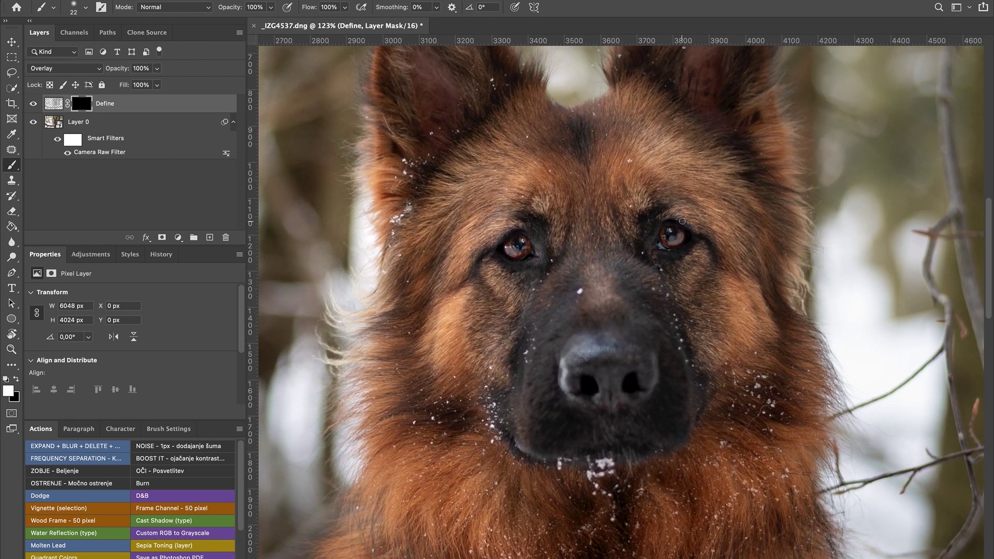
{"action": "left_click_drag", "start_coordinate": [521, 250], "coordinate": [546, 251]}
{"action": "left_click_drag", "start_coordinate": [672, 237], "coordinate": [685, 248]}
Compare the whole photo with and without the Define layer
{"action": "scroll", "coordinate": [616, 231], "scroll_direction": "down", "scroll_amount": 4}
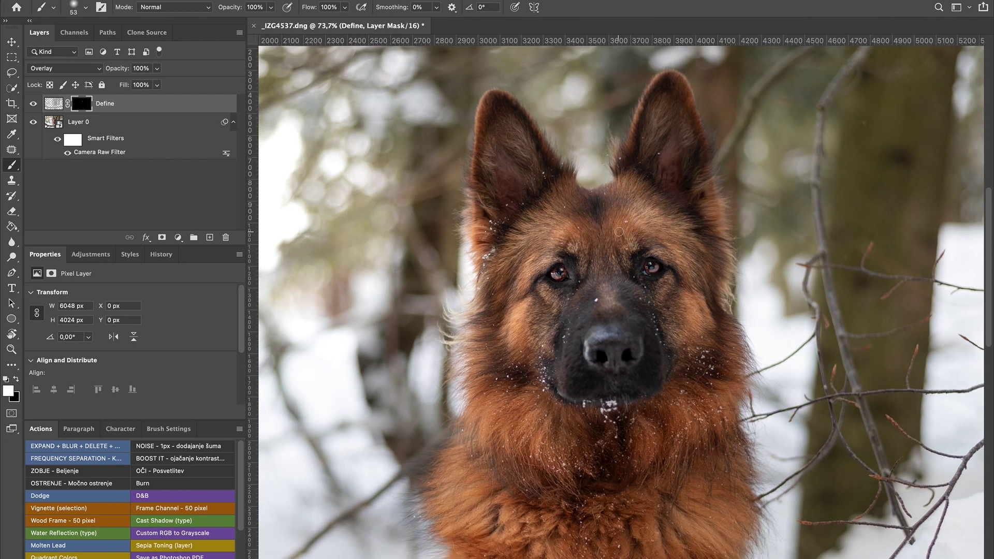
{"action": "scroll", "coordinate": [619, 232], "scroll_direction": "down", "scroll_amount": 1}
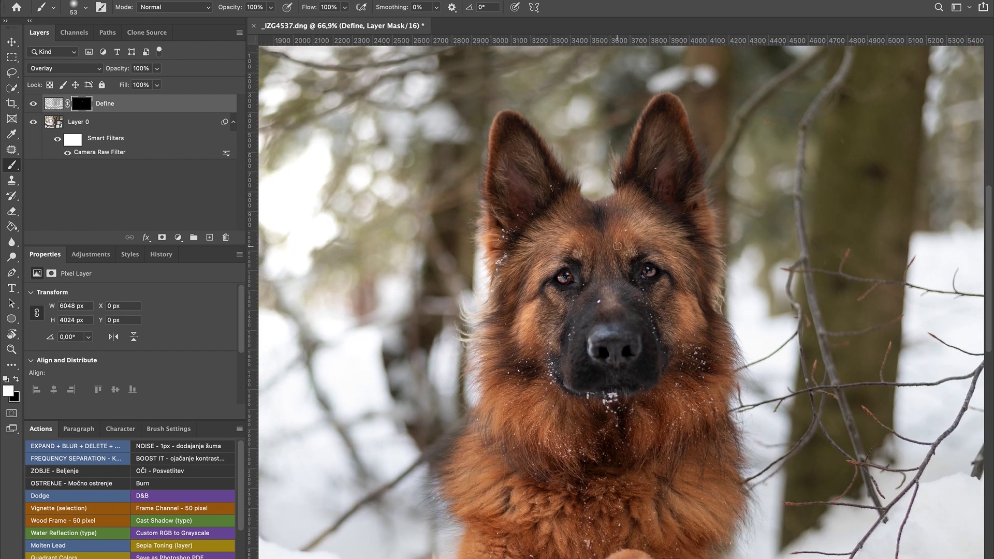
{"action": "scroll", "coordinate": [616, 244], "scroll_direction": "down", "scroll_amount": 3}
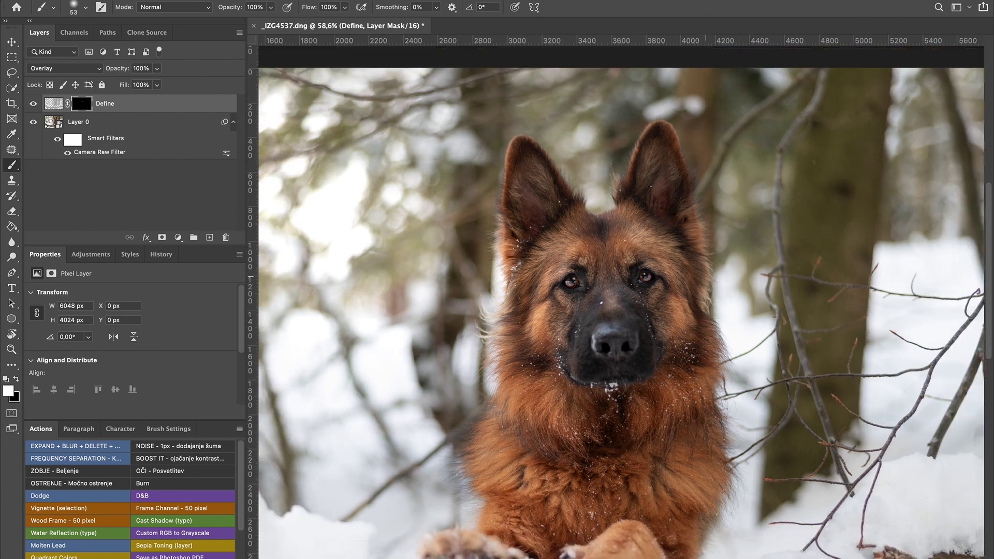
{"action": "scroll", "coordinate": [615, 238], "scroll_direction": "up", "scroll_amount": 1}
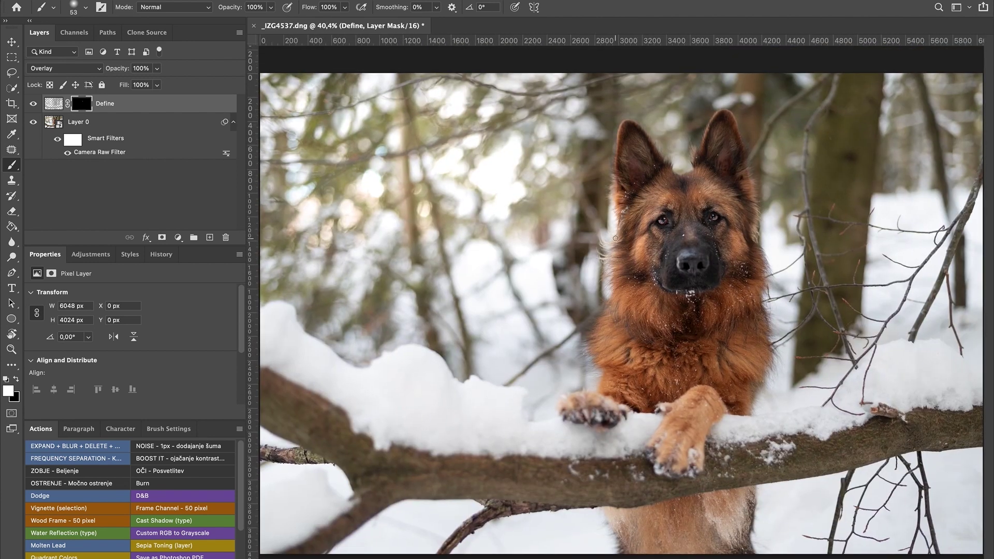
{"action": "left_click", "coordinate": [33, 104]}
{"action": "left_click", "coordinate": [34, 105]}
Run the D&B action to add masked dodge and burn Curves layers
{"action": "left_click", "coordinate": [169, 497]}
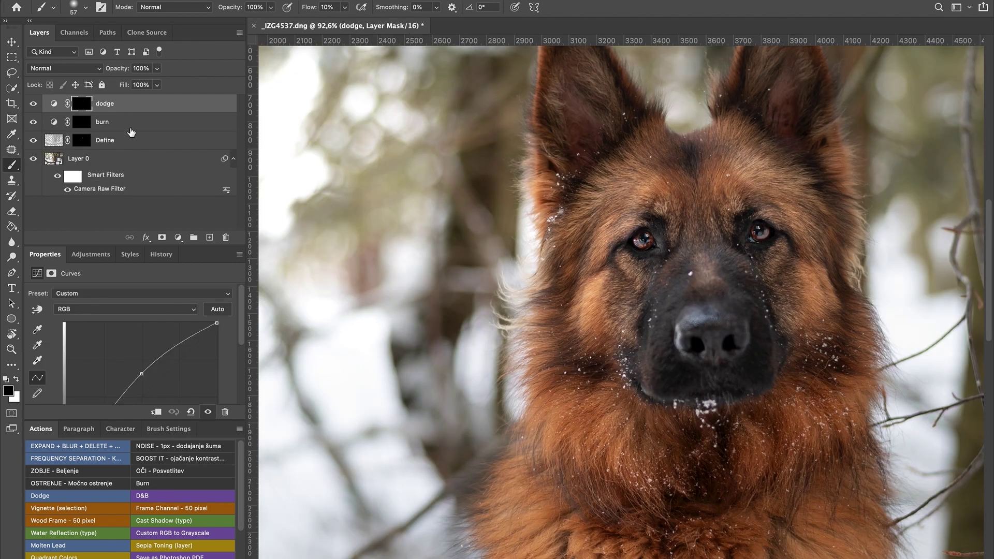
{"action": "left_click", "coordinate": [96, 254]}
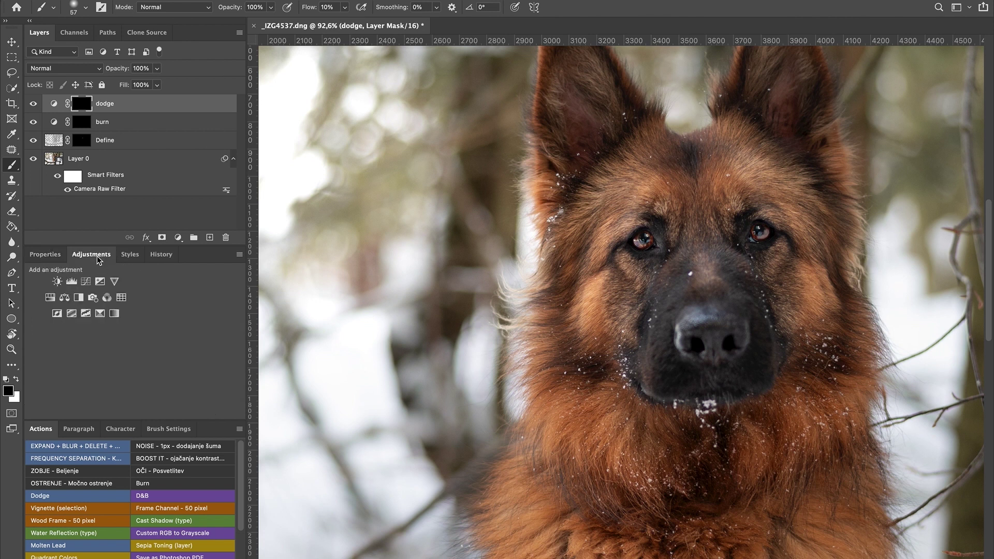
{"action": "left_click", "coordinate": [87, 280]}
{"action": "scroll", "coordinate": [145, 378], "scroll_direction": "down", "scroll_amount": 2}
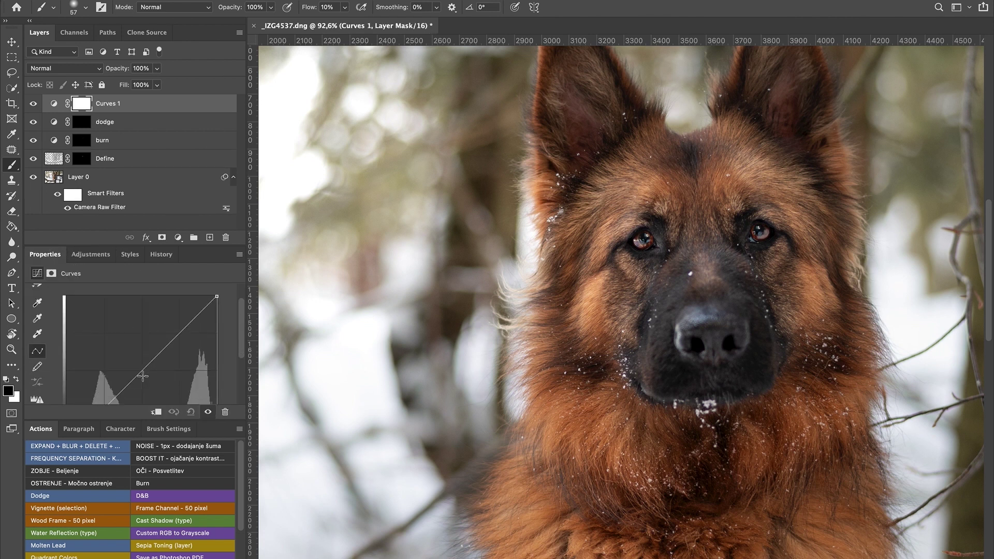
{"action": "left_click_drag", "start_coordinate": [141, 365], "coordinate": [142, 345]}
{"action": "scroll", "coordinate": [152, 359], "scroll_direction": "up", "scroll_amount": 2}
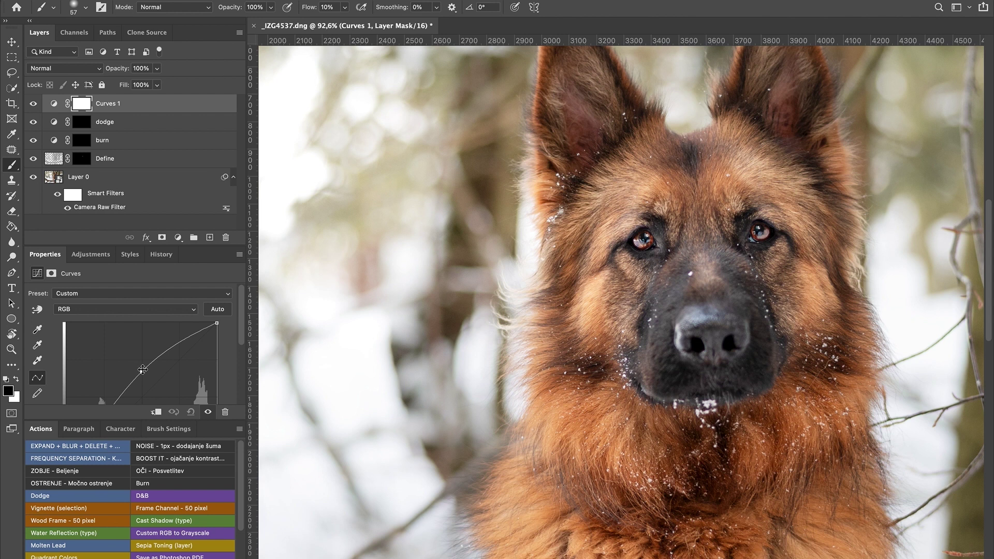
{"action": "scroll", "coordinate": [142, 370], "scroll_direction": "down", "scroll_amount": 4}
{"action": "left_click_drag", "start_coordinate": [142, 311], "coordinate": [142, 369]}
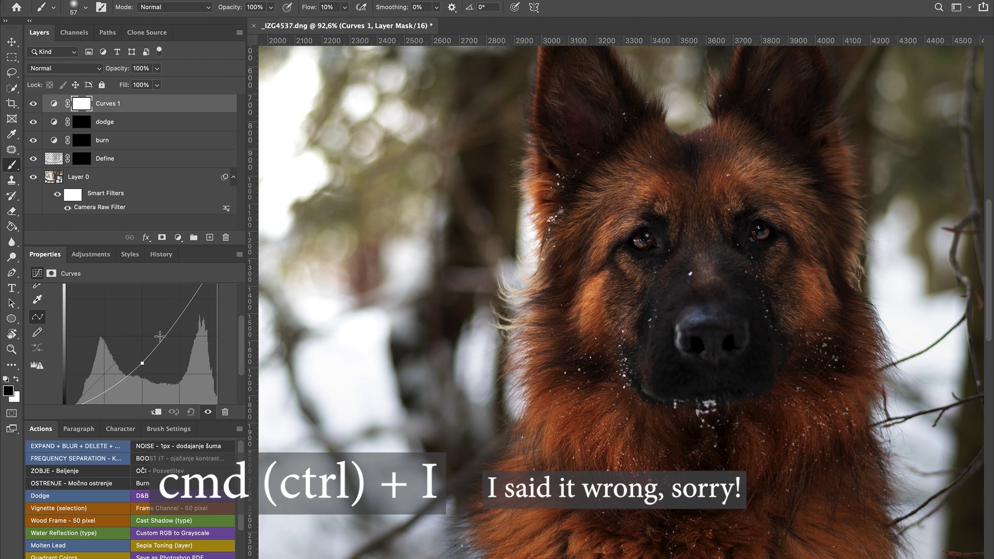
{"action": "key", "text": "super+i"}
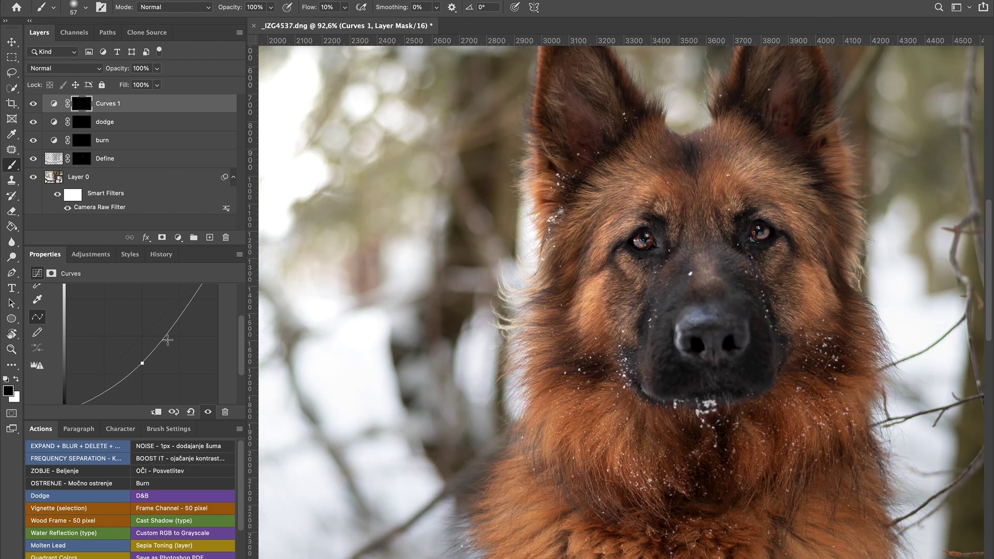
{"action": "key", "text": "super+z"}
{"action": "key", "text": "BackSpace"}
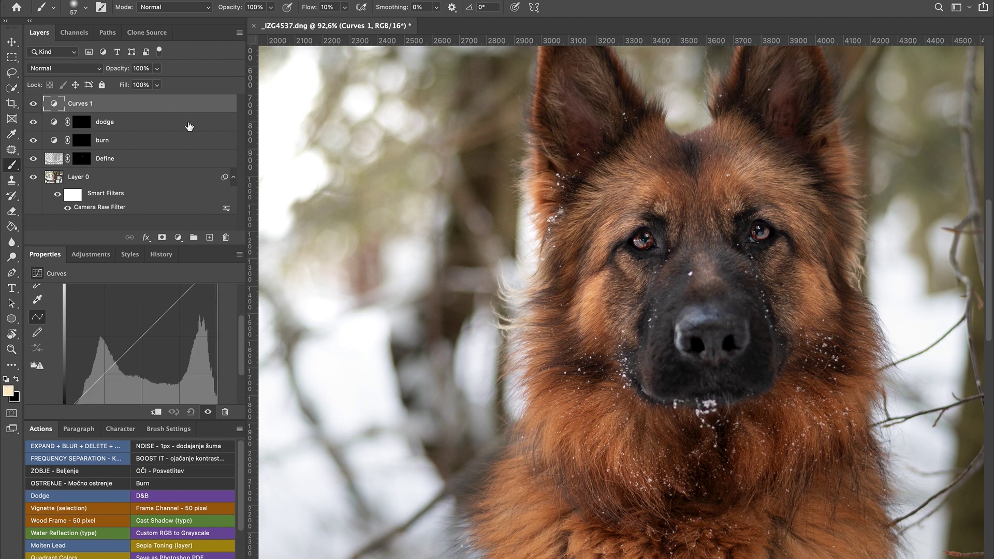
{"action": "key", "text": "BackSpace"}
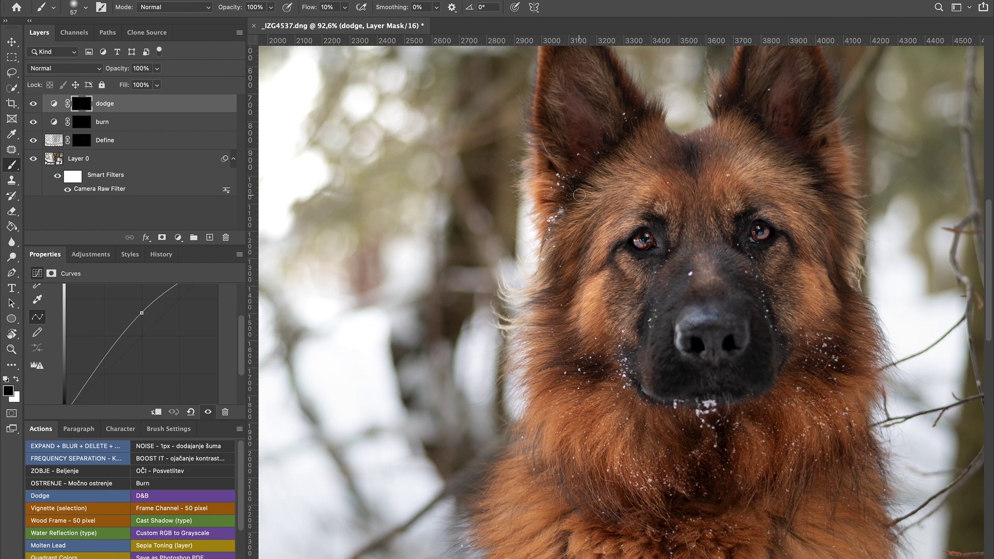
Paint with white at 10% flow on the dodge layer's mask to lighten the dog's eye and brow area
{"action": "left_click_drag", "start_coordinate": [600, 219], "coordinate": [644, 222]}
{"action": "key", "text": "x"}
{"action": "left_click_drag", "start_coordinate": [734, 180], "coordinate": [734, 180]}
{"action": "scroll", "coordinate": [676, 139], "scroll_direction": "up", "scroll_amount": 4}
Lighten the inside and outer edge of the dog's ear on the dodge layer's mask
{"action": "left_click_drag", "start_coordinate": [576, 175], "coordinate": [595, 175]}
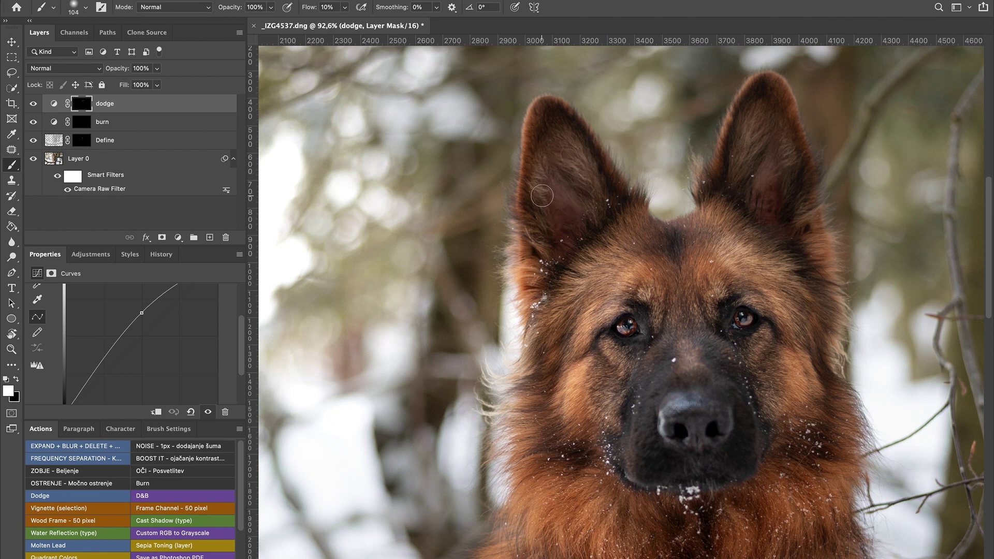
{"action": "left_click_drag", "start_coordinate": [539, 157], "coordinate": [520, 157]}
{"action": "mouse_move", "coordinate": [538, 101]}
{"action": "left_mouse_down"}
{"action": "mouse_move", "coordinate": [527, 128]}
{"action": "mouse_move", "coordinate": [524, 216]}
{"action": "left_mouse_up"}
Lighten the areas around both eyes with short strokes on the dodge layer's mask
{"action": "scroll", "coordinate": [800, 310], "scroll_direction": "down", "scroll_amount": 2}
{"action": "scroll", "coordinate": [800, 311], "scroll_direction": "right", "scroll_amount": 1}
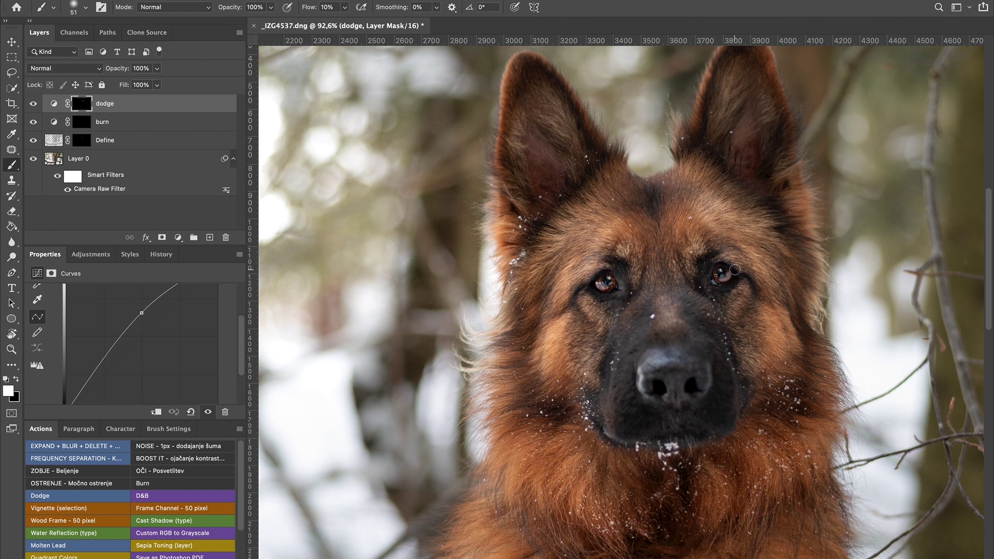
{"action": "left_click_drag", "start_coordinate": [735, 274], "coordinate": [729, 274]}
{"action": "left_click_drag", "start_coordinate": [730, 260], "coordinate": [738, 260]}
{"action": "left_click_drag", "start_coordinate": [622, 293], "coordinate": [615, 280]}
{"action": "left_click_drag", "start_coordinate": [595, 295], "coordinate": [610, 296]}
Lighten the nose, the side of the muzzle and the neighbouring fur on the dodge layer's mask
{"action": "scroll", "coordinate": [807, 344], "scroll_direction": "down", "scroll_amount": 3}
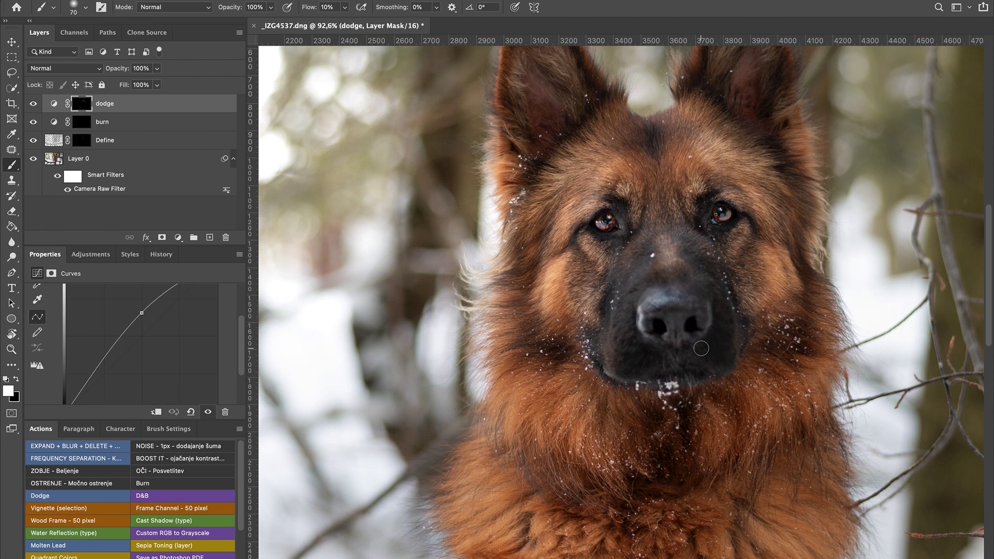
{"action": "mouse_move", "coordinate": [680, 326]}
{"action": "left_mouse_down"}
{"action": "mouse_move", "coordinate": [668, 328]}
{"action": "mouse_move", "coordinate": [680, 327]}
{"action": "left_mouse_up"}
{"action": "left_click_drag", "start_coordinate": [621, 354], "coordinate": [622, 372]}
{"action": "scroll", "coordinate": [667, 354], "scroll_direction": "down", "scroll_amount": 3}
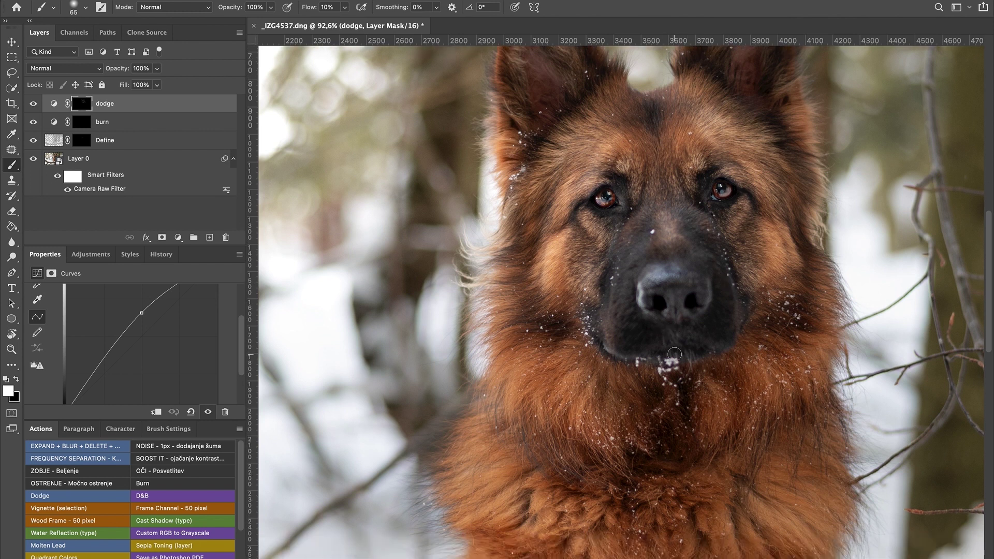
{"action": "left_click_drag", "start_coordinate": [554, 324], "coordinate": [564, 331]}
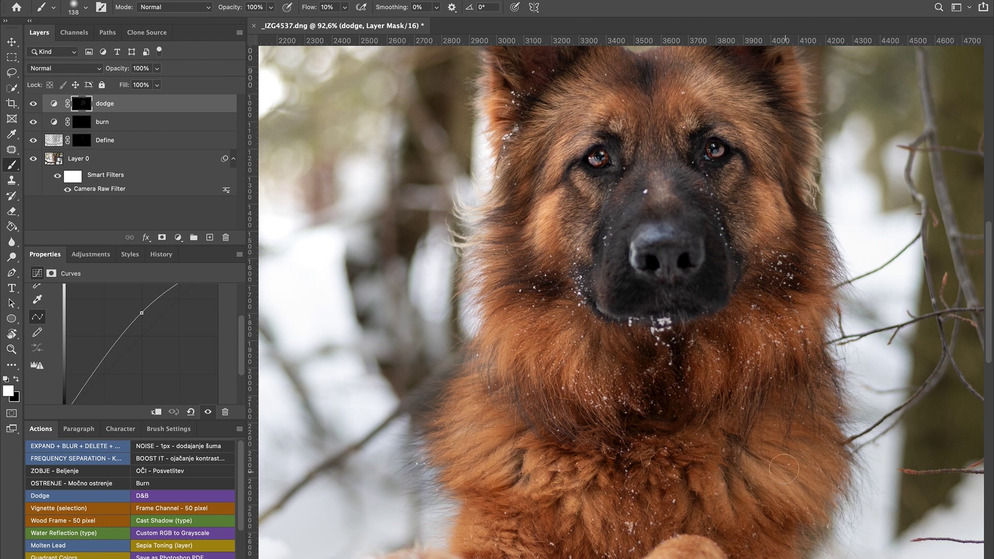
{"action": "scroll", "coordinate": [678, 430], "scroll_direction": "down", "scroll_amount": 5}
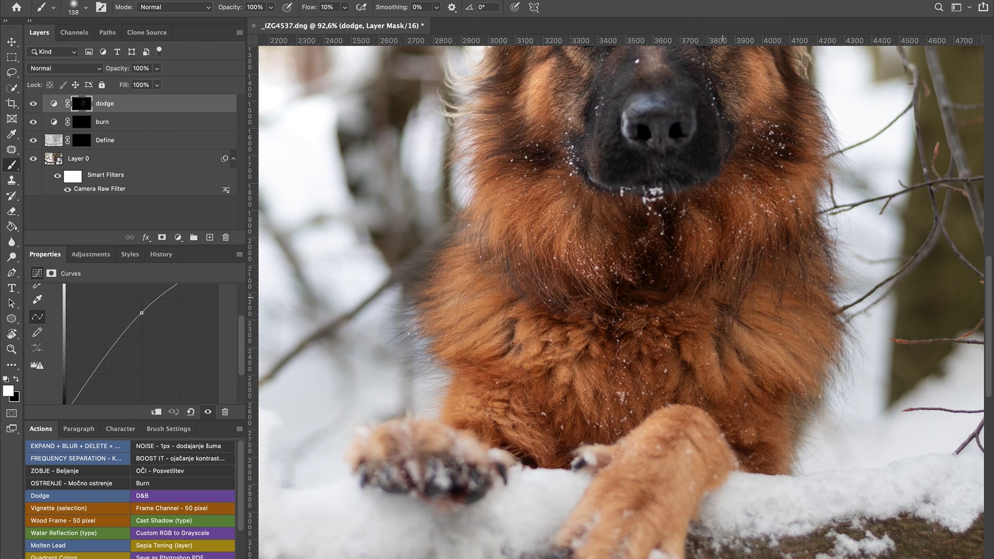
Select the burn layer's mask and paint white over the dark fur inside the dog's ear
{"action": "scroll", "coordinate": [683, 271], "scroll_direction": "up", "scroll_amount": 8}
{"action": "scroll", "coordinate": [683, 266], "scroll_direction": "up", "scroll_amount": 2}
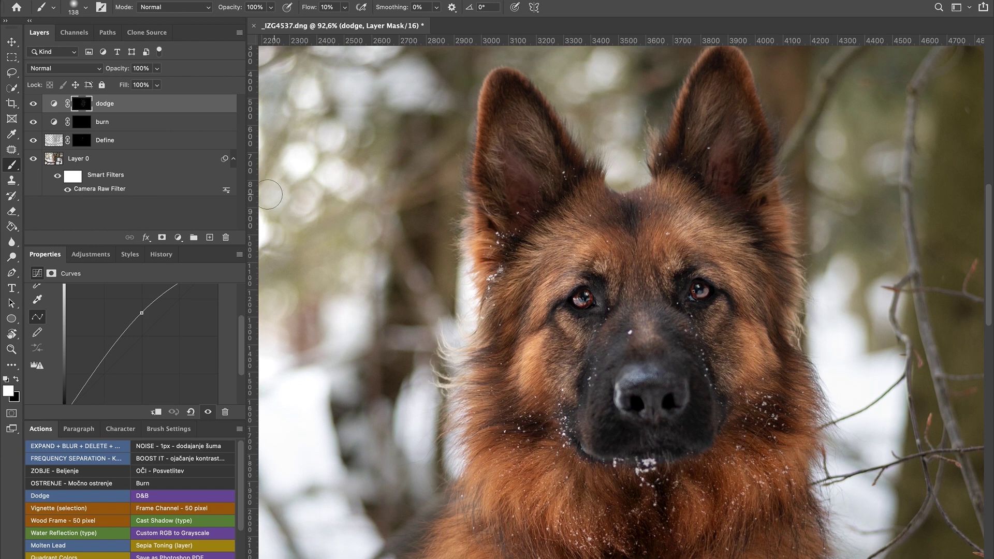
{"action": "left_click", "coordinate": [81, 121]}
{"action": "left_click_drag", "start_coordinate": [554, 153], "coordinate": [526, 151]}
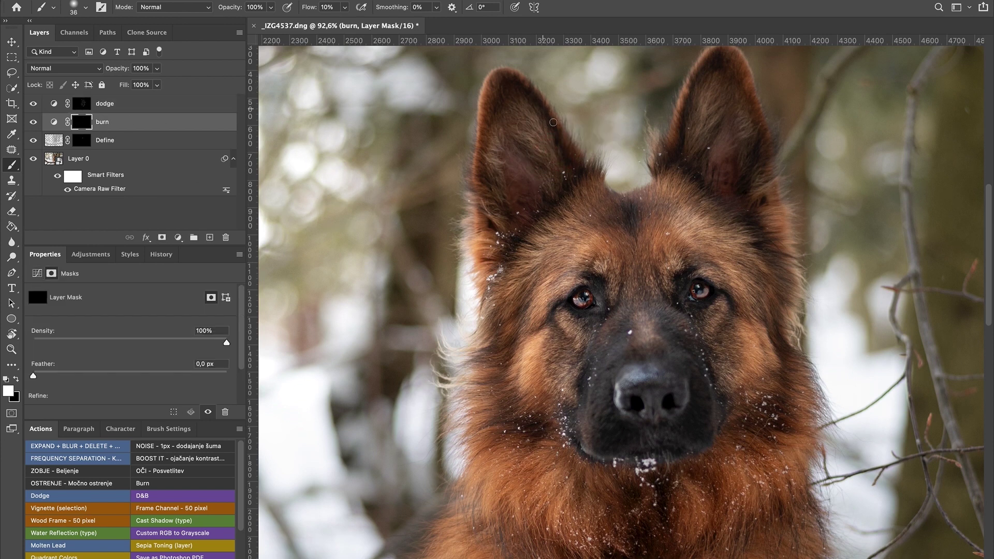
{"action": "left_click_drag", "start_coordinate": [541, 182], "coordinate": [552, 192]}
Darken the rims of the eyes on the burn layer's mask with a 7 px brush
{"action": "left_click", "coordinate": [708, 259], "text": "alt"}
{"action": "key", "text": "x"}
{"action": "left_click_drag", "start_coordinate": [699, 278], "coordinate": [680, 282], "text": "ctrl+alt"}
{"action": "scroll", "coordinate": [713, 304], "scroll_direction": "up", "scroll_amount": 5}
{"action": "left_click_drag", "start_coordinate": [574, 310], "coordinate": [553, 284]}
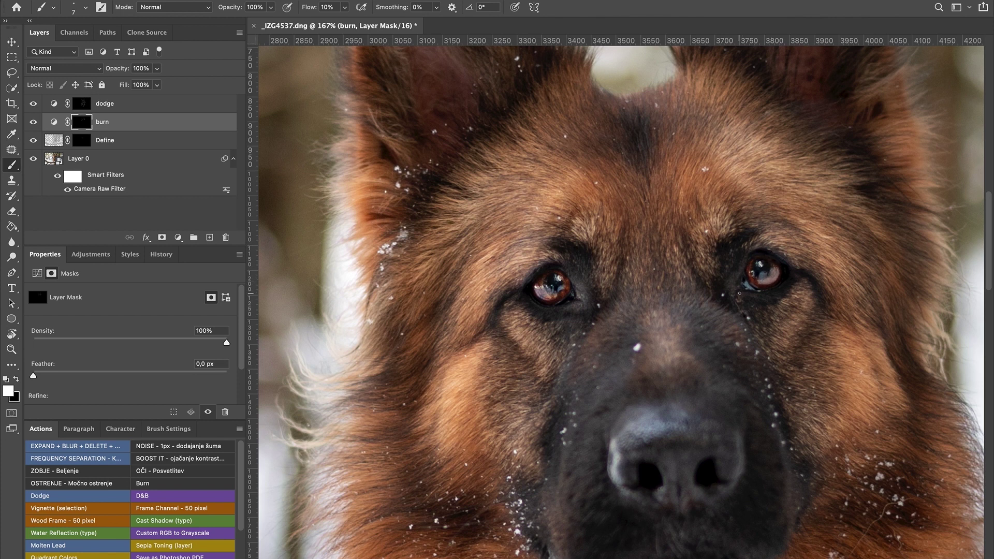
Darken the bridge of the muzzle on the burn layer's mask
{"action": "scroll", "coordinate": [734, 309], "scroll_direction": "down", "scroll_amount": 5}
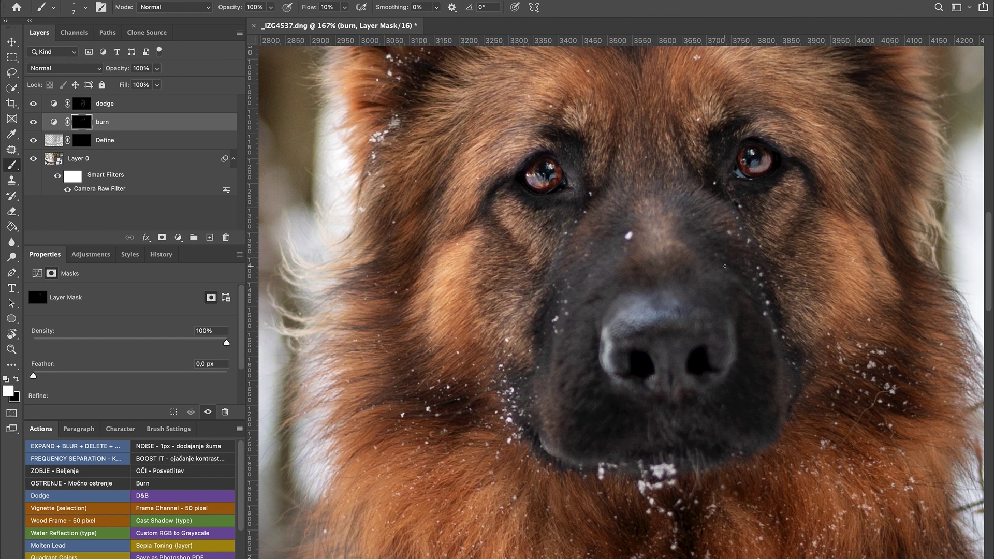
{"action": "left_click_drag", "start_coordinate": [686, 209], "coordinate": [720, 207]}
{"action": "scroll", "coordinate": [662, 356], "scroll_direction": "down", "scroll_amount": 5}
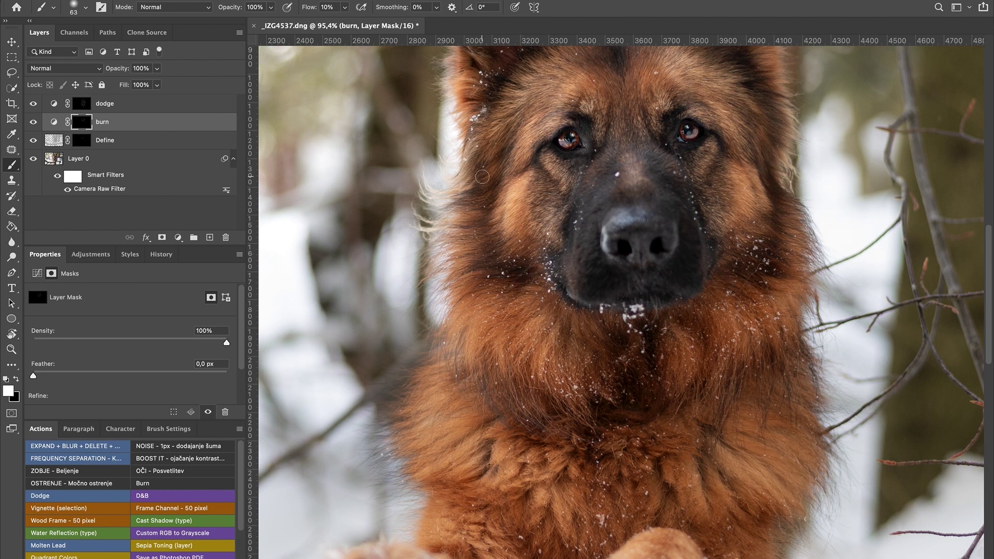
Darken the front leg and, with a 270 px brush, the fur below the branch on the burn layer's mask
{"action": "scroll", "coordinate": [573, 308], "scroll_direction": "down", "scroll_amount": 3}
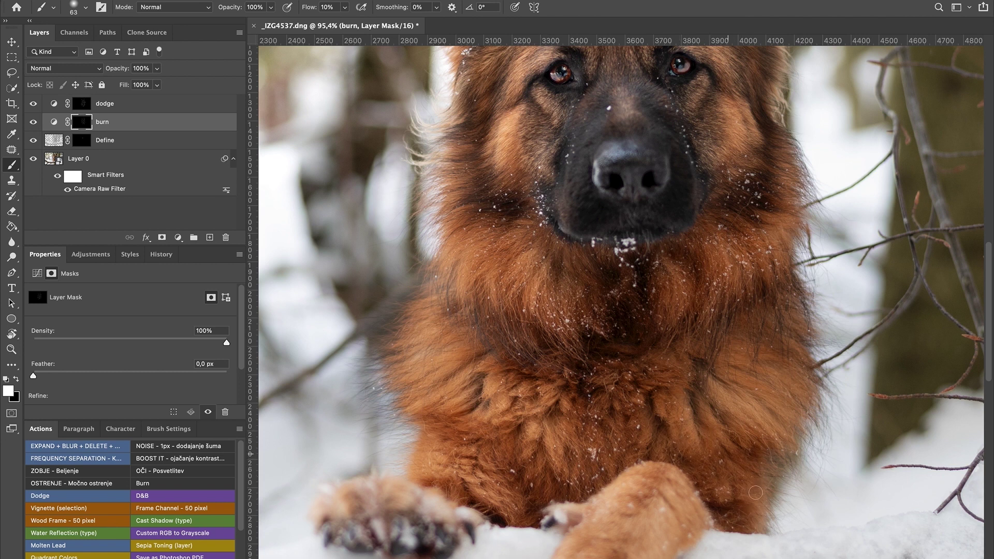
{"action": "scroll", "coordinate": [782, 426], "scroll_direction": "down", "scroll_amount": 5}
{"action": "left_click_drag", "start_coordinate": [626, 306], "coordinate": [598, 392]}
{"action": "scroll", "coordinate": [607, 309], "scroll_direction": "down", "scroll_amount": 5}
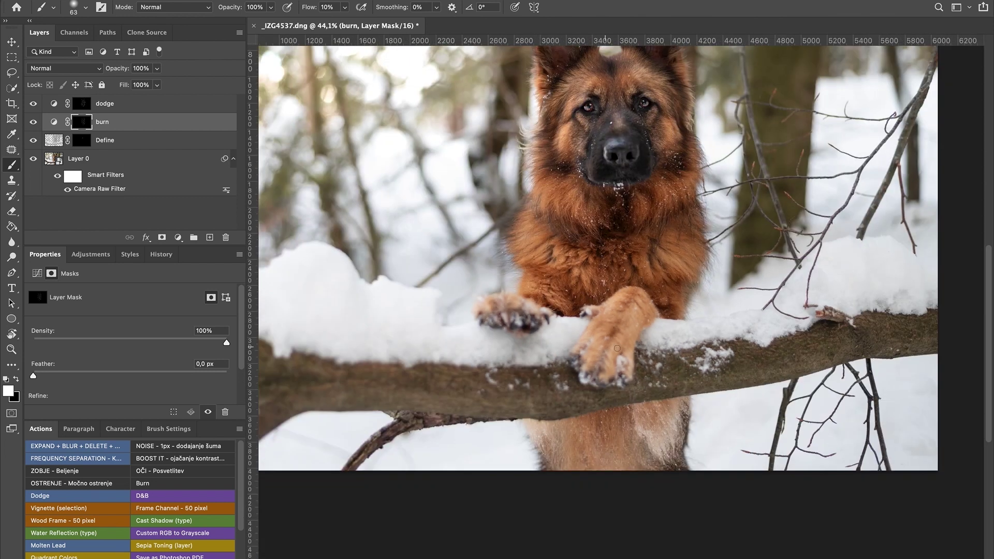
{"action": "left_click_drag", "start_coordinate": [631, 417], "coordinate": [639, 420]}
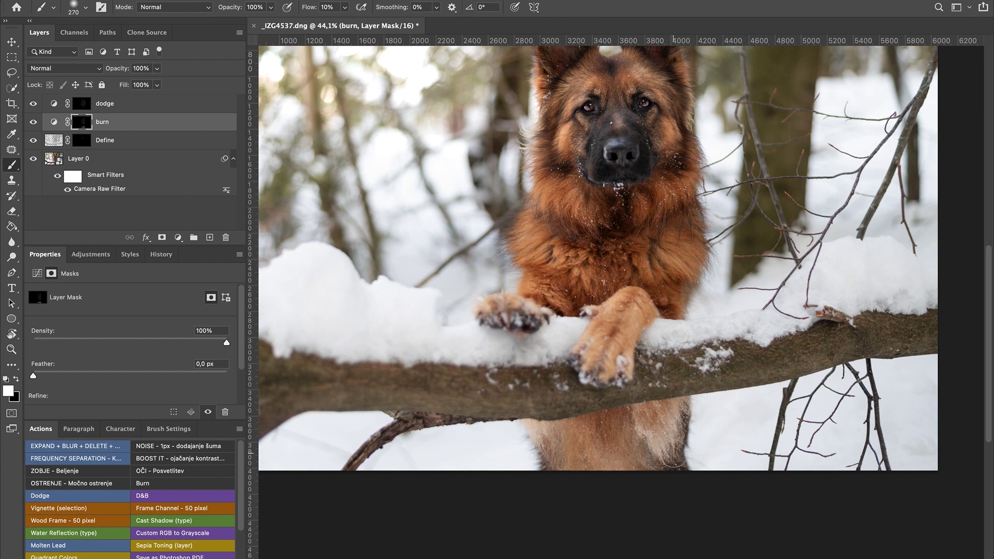
Darken the background around the dog on the burn layer's mask, enlarging the brush up to 1766 px
{"action": "scroll", "coordinate": [676, 458], "scroll_direction": "up", "scroll_amount": 2}
{"action": "scroll", "coordinate": [676, 458], "scroll_direction": "up", "scroll_amount": 1}
{"action": "scroll", "coordinate": [675, 458], "scroll_direction": "down", "scroll_amount": 5}
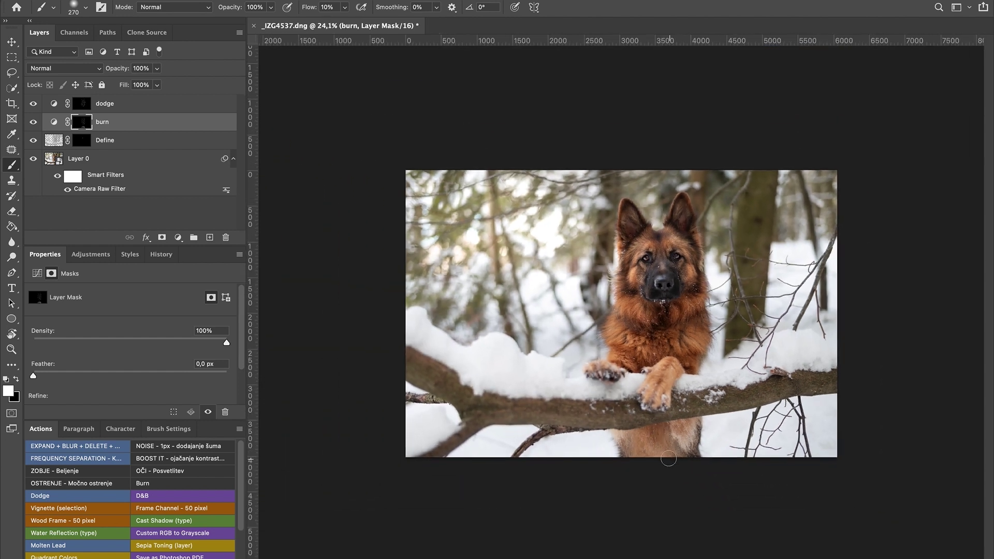
{"action": "left_click_drag", "start_coordinate": [518, 399], "coordinate": [536, 397]}
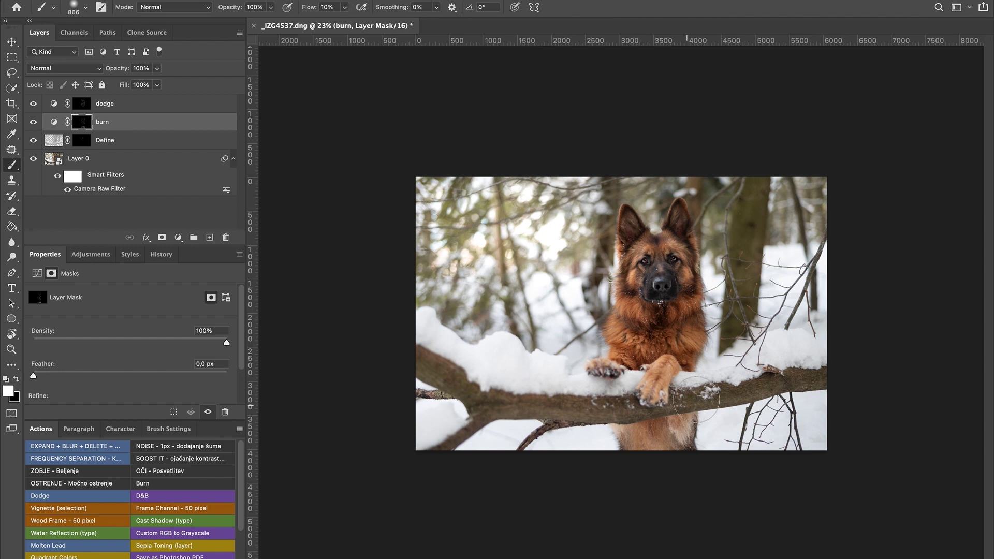
{"action": "left_click_drag", "start_coordinate": [768, 263], "coordinate": [792, 263]}
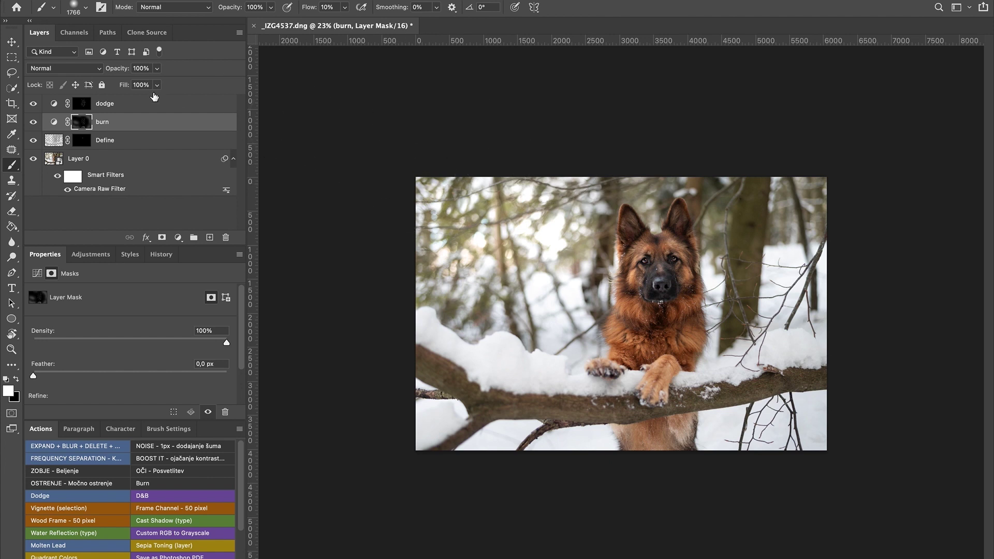
Brighten the snow along the branch on the dodge layer's mask with a 921 px brush, and compare with each dodge and burn layer hidden
{"action": "left_click", "coordinate": [82, 106]}
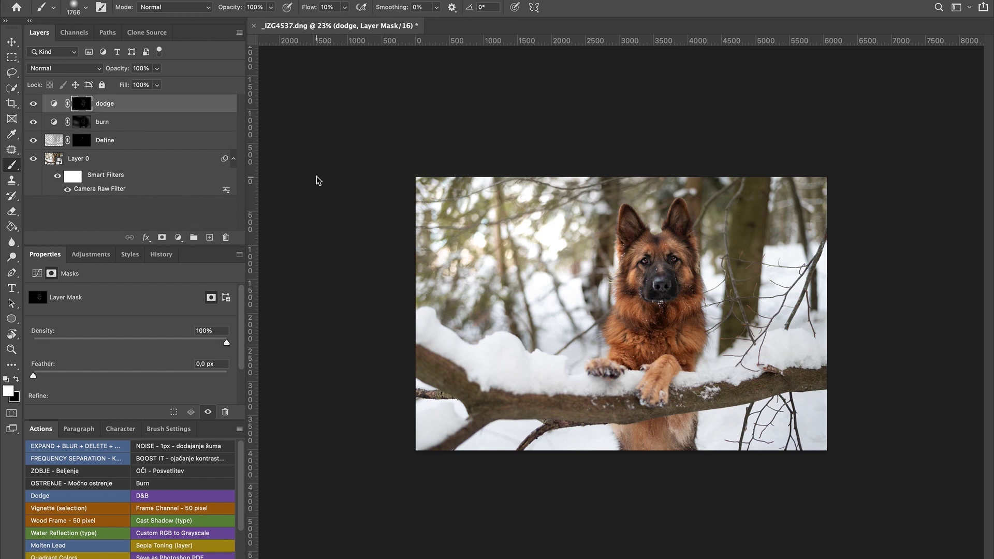
{"action": "left_click_drag", "start_coordinate": [609, 266], "coordinate": [626, 266]}
{"action": "mouse_move", "coordinate": [582, 359]}
{"action": "left_mouse_down"}
{"action": "mouse_move", "coordinate": [471, 326]}
{"action": "mouse_move", "coordinate": [605, 391]}
{"action": "mouse_move", "coordinate": [490, 370]}
{"action": "mouse_move", "coordinate": [554, 359]}
{"action": "mouse_move", "coordinate": [583, 377]}
{"action": "mouse_move", "coordinate": [539, 363]}
{"action": "mouse_move", "coordinate": [602, 379]}
{"action": "mouse_move", "coordinate": [771, 349]}
{"action": "mouse_move", "coordinate": [651, 366]}
{"action": "mouse_move", "coordinate": [519, 363]}
{"action": "mouse_move", "coordinate": [745, 362]}
{"action": "mouse_move", "coordinate": [550, 365]}
{"action": "mouse_move", "coordinate": [766, 374]}
{"action": "mouse_move", "coordinate": [602, 387]}
{"action": "mouse_move", "coordinate": [744, 362]}
{"action": "left_mouse_up"}
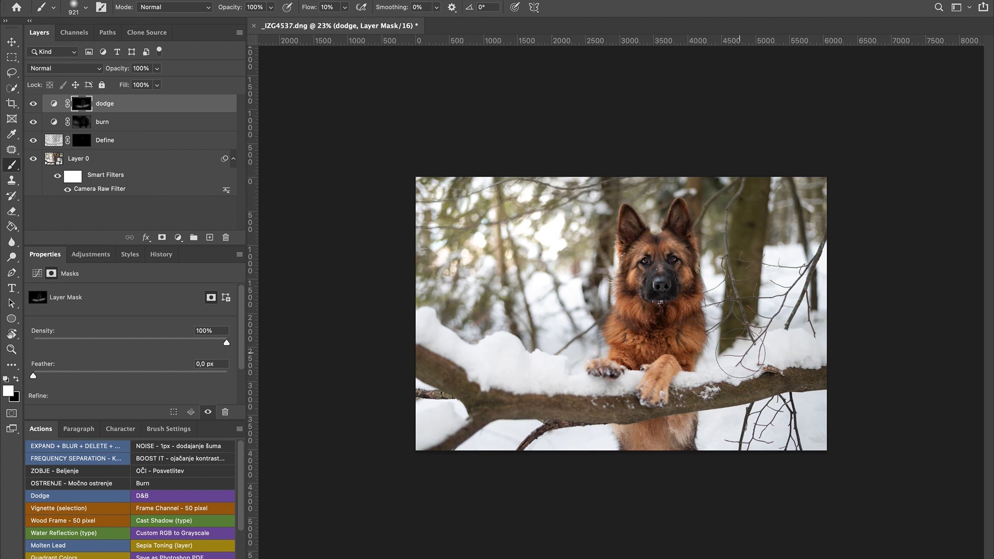
{"action": "left_click", "coordinate": [33, 104]}
{"action": "left_click", "coordinate": [33, 105]}
{"action": "left_click", "coordinate": [35, 106]}
{"action": "left_click", "coordinate": [34, 122]}
{"action": "left_click", "coordinate": [33, 123]}
{"action": "left_click", "coordinate": [35, 123]}
Add a Selective Color adjustment layer and set Greens to Cyan -2, Magenta +2, Yellow -1 and Black -7
{"action": "left_click", "coordinate": [178, 237]}
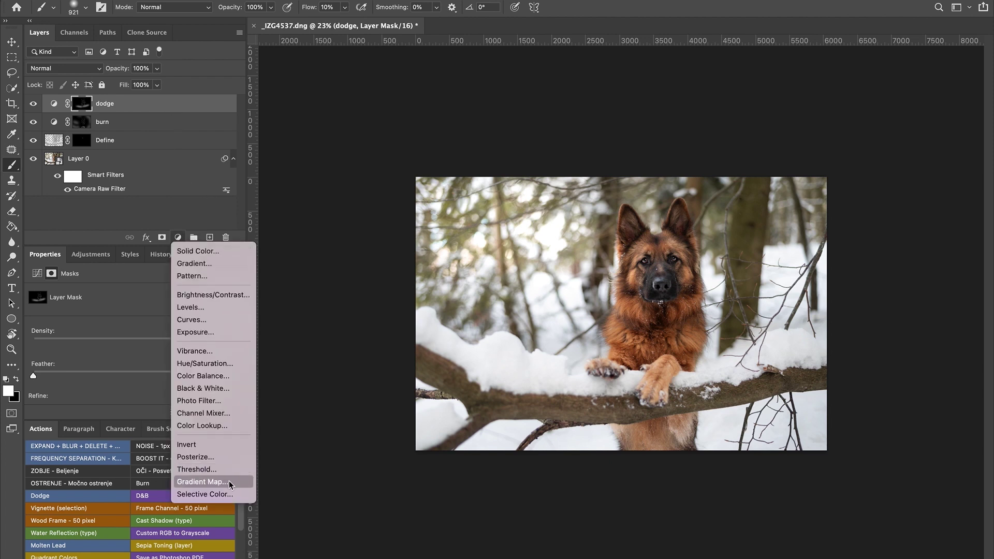
{"action": "left_click", "coordinate": [232, 495]}
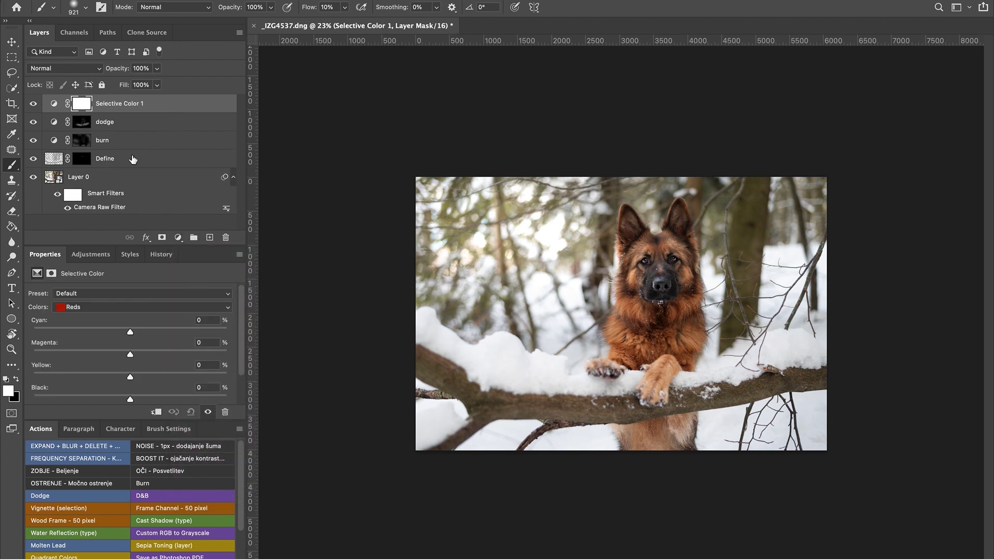
{"action": "left_click", "coordinate": [123, 309]}
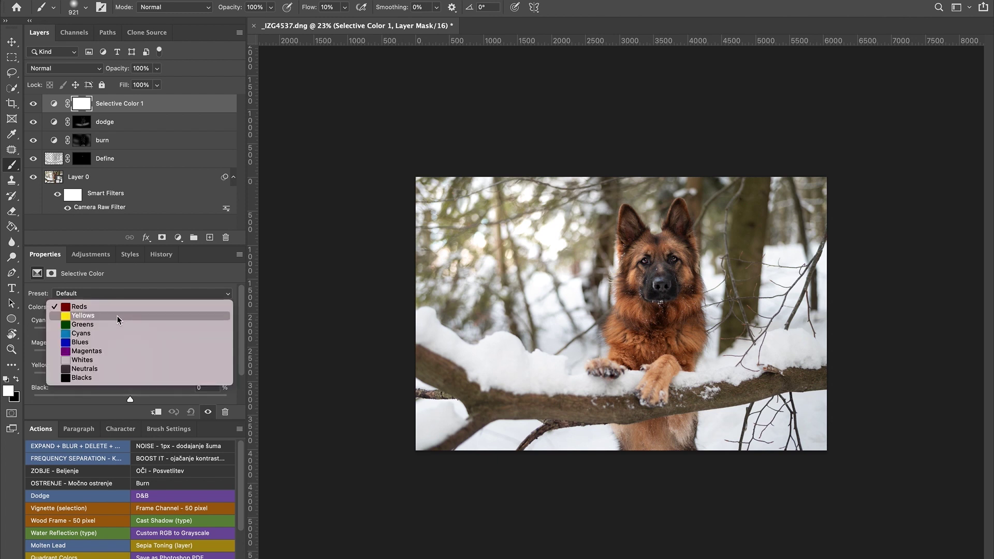
{"action": "left_click", "coordinate": [123, 325]}
{"action": "left_click_drag", "start_coordinate": [130, 334], "coordinate": [131, 367]}
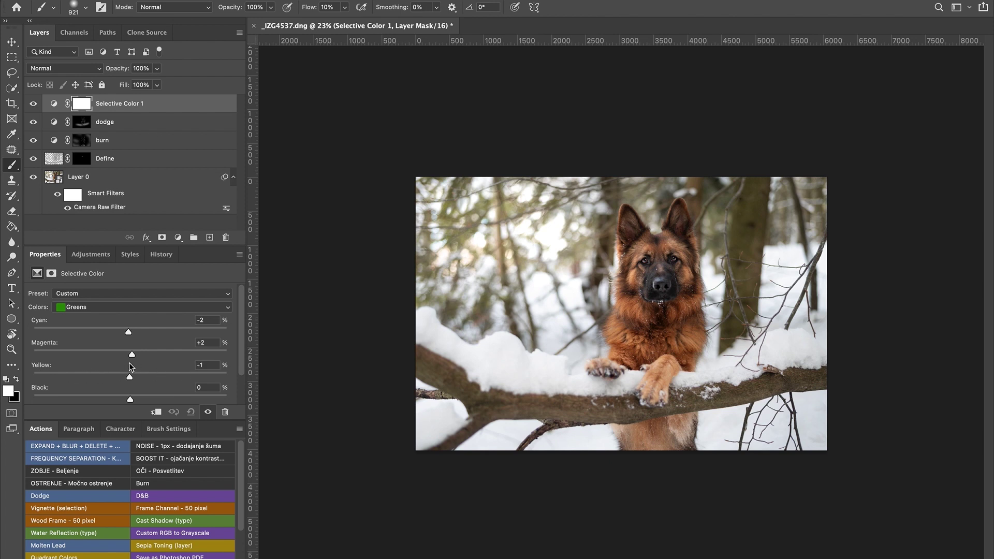
{"action": "mouse_move", "coordinate": [131, 402]}
{"action": "left_mouse_down"}
{"action": "mouse_move", "coordinate": [90, 398]}
{"action": "mouse_move", "coordinate": [202, 396]}
{"action": "mouse_move", "coordinate": [123, 398]}
{"action": "left_mouse_up"}
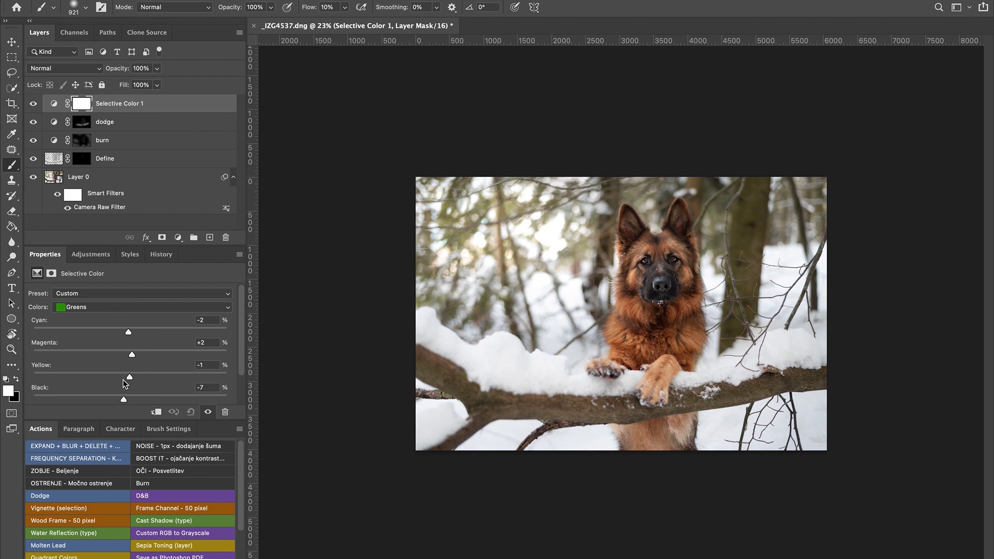
Set the Selective Color Yellows to Cyan -17, Magenta +6, Yellow -15 and Black -6, and compare before and after
{"action": "left_click", "coordinate": [129, 308]}
{"action": "left_click", "coordinate": [131, 300]}
{"action": "left_click_drag", "start_coordinate": [130, 331], "coordinate": [107, 378]}
{"action": "left_click_drag", "start_coordinate": [140, 376], "coordinate": [124, 397]}
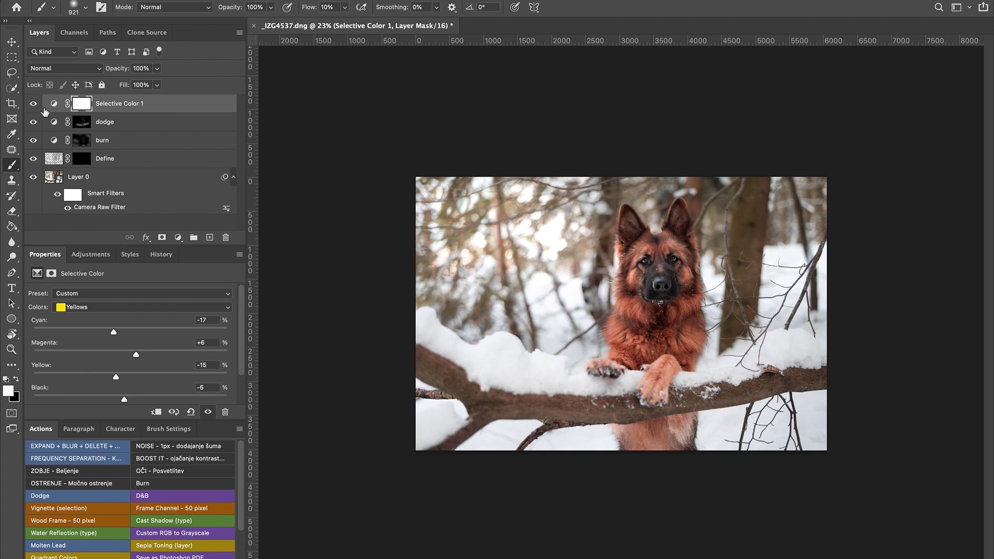
{"action": "left_click", "coordinate": [34, 103]}
{"action": "left_click", "coordinate": [34, 103]}
Paint black over the dog's face and chest on the Selective Color mask with a soft 445 px brush
{"action": "key", "text": "x"}
{"action": "right_click", "coordinate": [652, 266]}
{"action": "scroll", "coordinate": [653, 266], "scroll_direction": "up", "scroll_amount": 5}
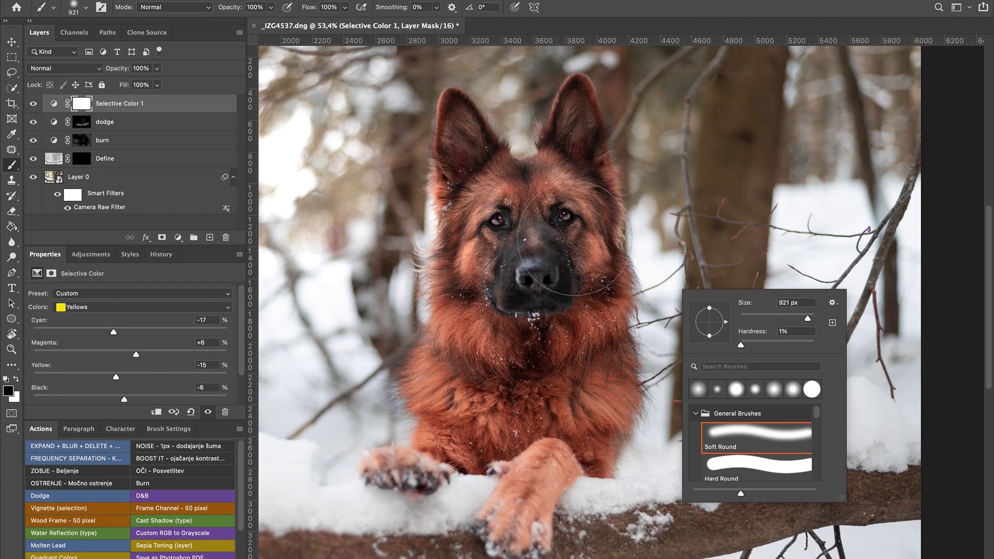
{"action": "mouse_move", "coordinate": [575, 239]}
{"action": "left_mouse_down"}
{"action": "mouse_move", "coordinate": [596, 218]}
{"action": "mouse_move", "coordinate": [529, 240]}
{"action": "mouse_move", "coordinate": [530, 224]}
{"action": "left_mouse_up"}
{"action": "mouse_move", "coordinate": [530, 263]}
{"action": "left_mouse_down"}
{"action": "mouse_move", "coordinate": [515, 382]}
{"action": "mouse_move", "coordinate": [513, 368]}
{"action": "left_mouse_up"}
{"action": "scroll", "coordinate": [512, 363], "scroll_direction": "down", "scroll_amount": 5}
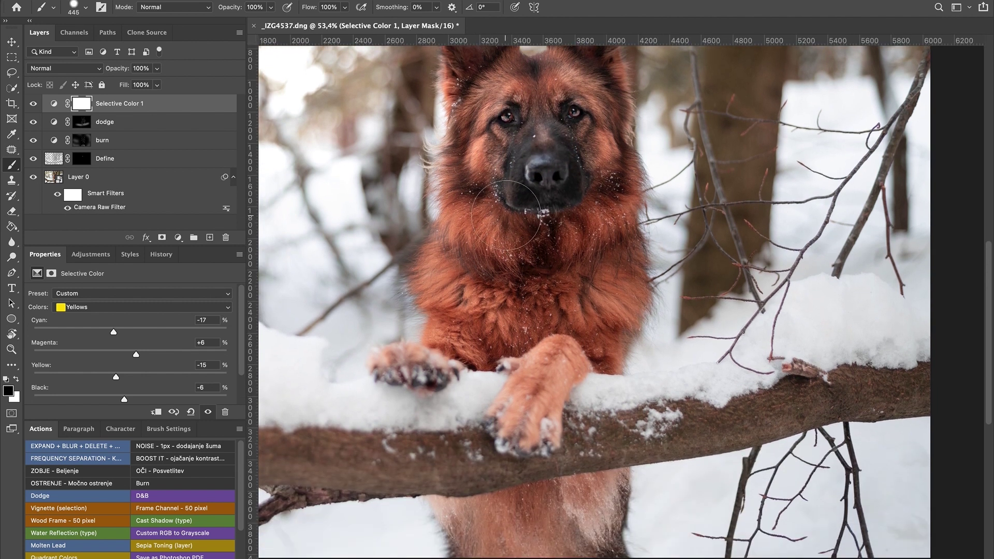
{"action": "mouse_move", "coordinate": [507, 227]}
{"action": "left_mouse_down"}
{"action": "mouse_move", "coordinate": [482, 279]}
{"action": "mouse_move", "coordinate": [470, 250]}
{"action": "mouse_move", "coordinate": [476, 290]}
{"action": "mouse_move", "coordinate": [529, 308]}
{"action": "mouse_move", "coordinate": [575, 259]}
{"action": "mouse_move", "coordinate": [598, 285]}
{"action": "mouse_move", "coordinate": [611, 243]}
{"action": "mouse_move", "coordinate": [585, 173]}
{"action": "mouse_move", "coordinate": [528, 158]}
{"action": "mouse_move", "coordinate": [486, 184]}
{"action": "mouse_move", "coordinate": [470, 152]}
{"action": "left_mouse_up"}
Mask the dog's forehead and ears out of the Selective Color adjustment with a black 293 px brush
{"action": "scroll", "coordinate": [518, 171], "scroll_direction": "up", "scroll_amount": 5}
{"action": "scroll", "coordinate": [533, 196], "scroll_direction": "up", "scroll_amount": 4}
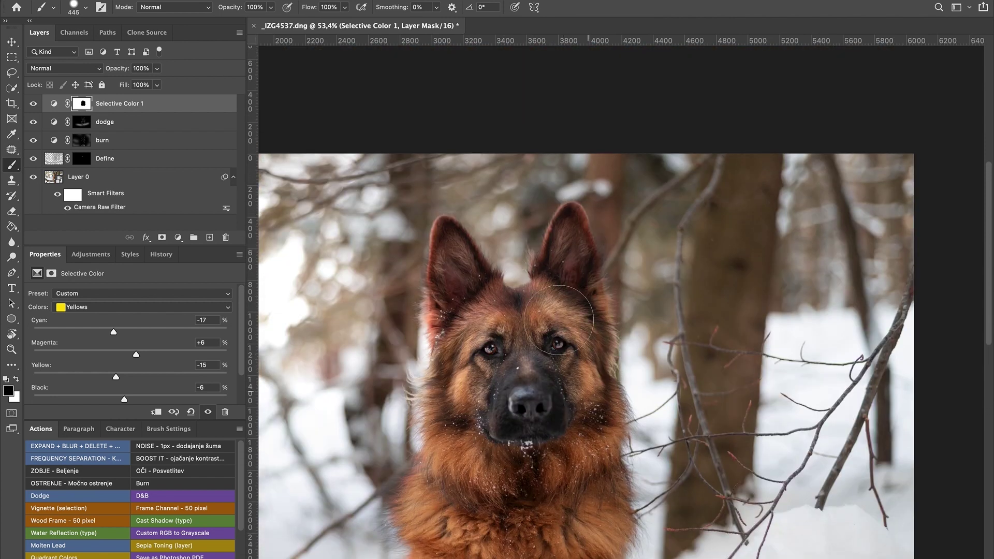
{"action": "left_click_drag", "start_coordinate": [575, 279], "coordinate": [543, 280]}
{"action": "scroll", "coordinate": [552, 422], "scroll_direction": "down", "scroll_amount": 5}
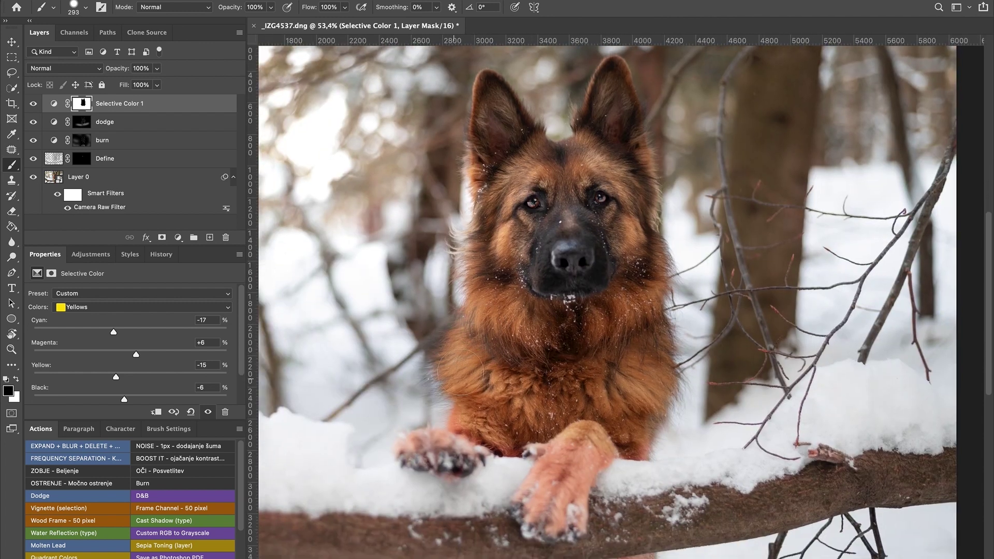
Paint black over the paws and the fur below the branch on the Selective Color mask, reducing the brush to 141 px
{"action": "left_click_drag", "start_coordinate": [486, 432], "coordinate": [416, 447]}
{"action": "mouse_move", "coordinate": [550, 442]}
{"action": "left_mouse_down"}
{"action": "mouse_move", "coordinate": [531, 495]}
{"action": "mouse_move", "coordinate": [537, 478]}
{"action": "mouse_move", "coordinate": [533, 513]}
{"action": "mouse_move", "coordinate": [575, 492]}
{"action": "mouse_move", "coordinate": [580, 450]}
{"action": "mouse_move", "coordinate": [597, 469]}
{"action": "left_mouse_up"}
{"action": "scroll", "coordinate": [498, 329], "scroll_direction": "down", "scroll_amount": 10}
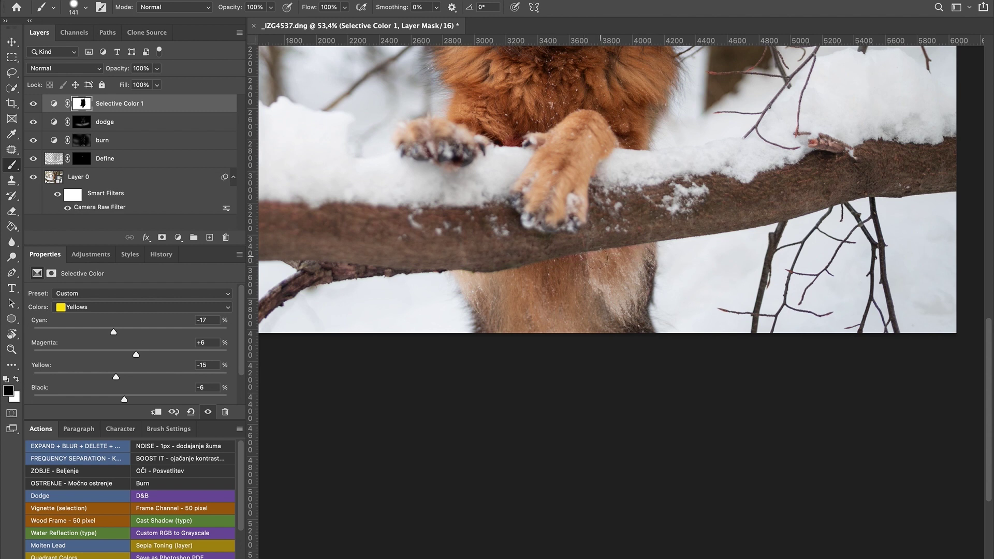
Refine the Selective Color mask in white along the dog's outline with a 141 px brush, and compare the image with the adjustment hidden
{"action": "key", "text": "x"}
{"action": "scroll", "coordinate": [668, 185], "scroll_direction": "up", "scroll_amount": 5}
{"action": "scroll", "coordinate": [668, 185], "scroll_direction": "up", "scroll_amount": 4}
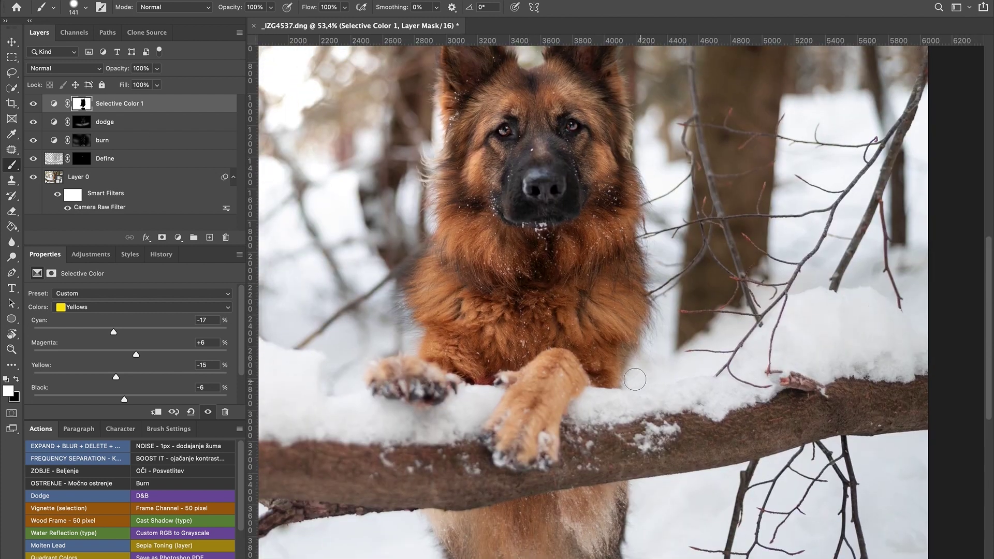
{"action": "scroll", "coordinate": [647, 233], "scroll_direction": "up", "scroll_amount": 5}
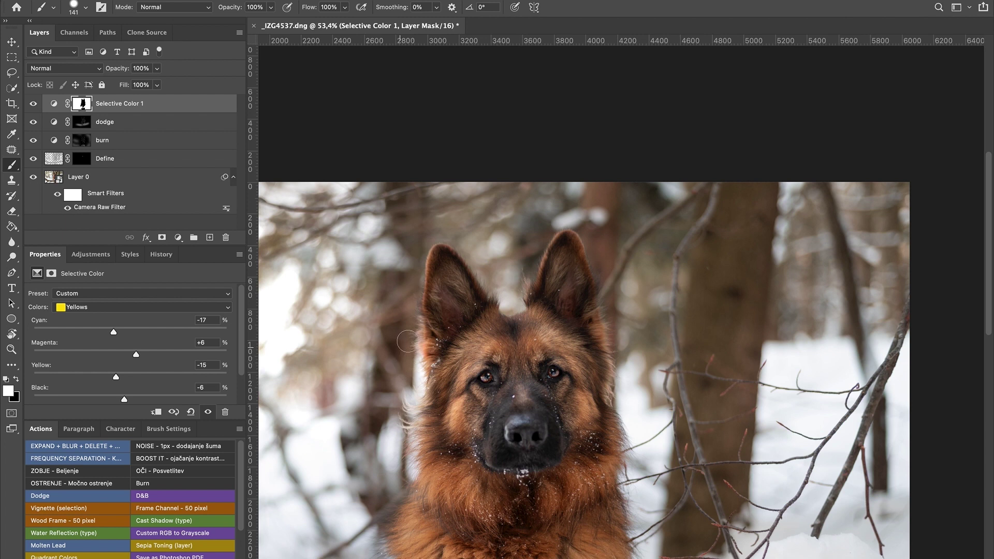
{"action": "key", "text": "x"}
{"action": "key", "text": "super+0"}
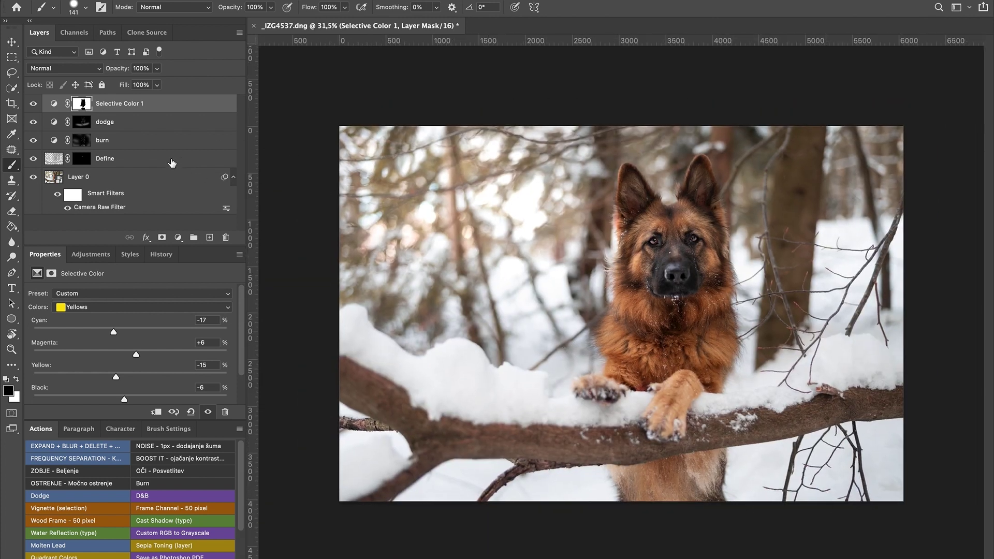
{"action": "left_click", "coordinate": [34, 103]}
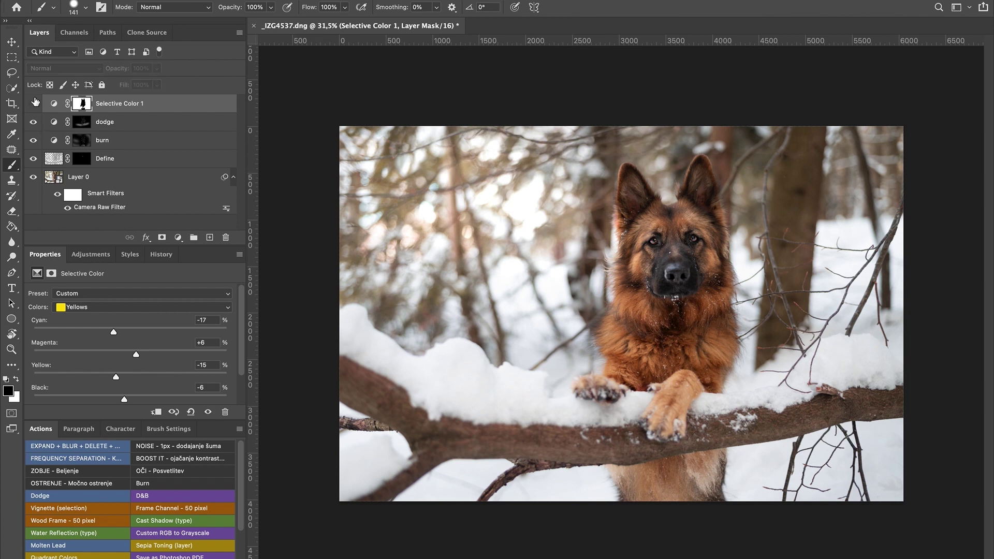
{"action": "left_click", "coordinate": [35, 103]}
{"action": "left_click", "coordinate": [34, 103]}
{"action": "left_click", "coordinate": [35, 103]}
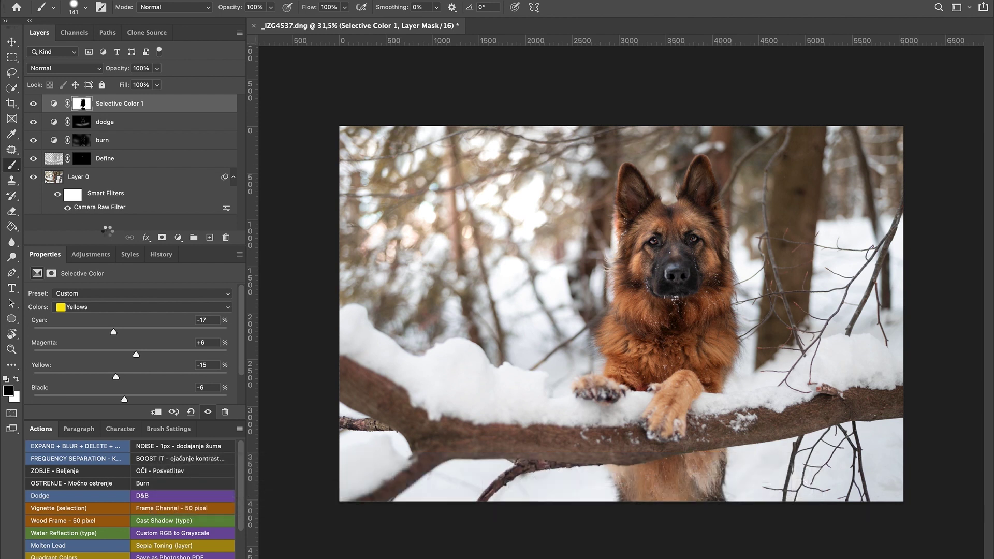
Stamp all visible layers into a new layer, run the BOOST IT action and set the Boost It layer's opacity to 20%
{"action": "key", "text": "super+alt+shift+e"}
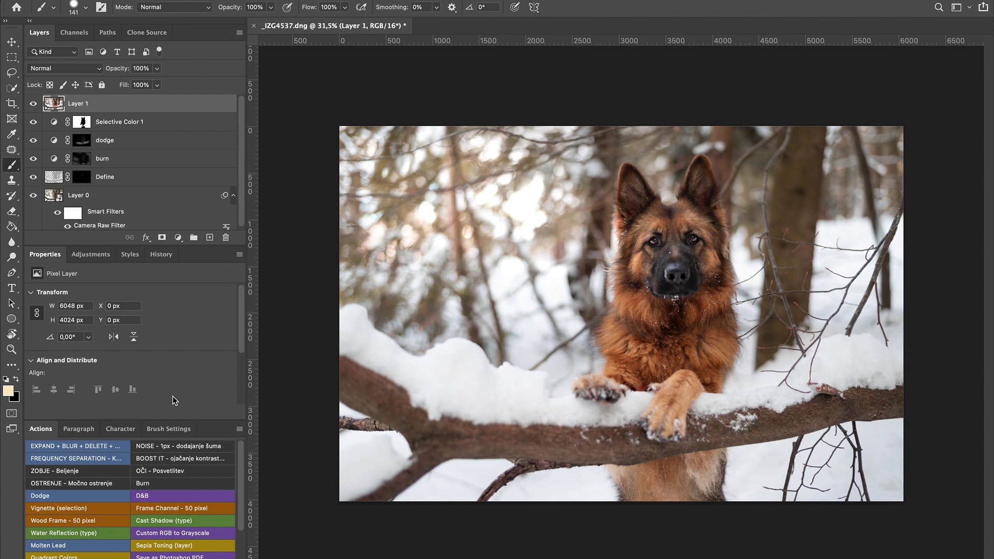
{"action": "left_click", "coordinate": [165, 460]}
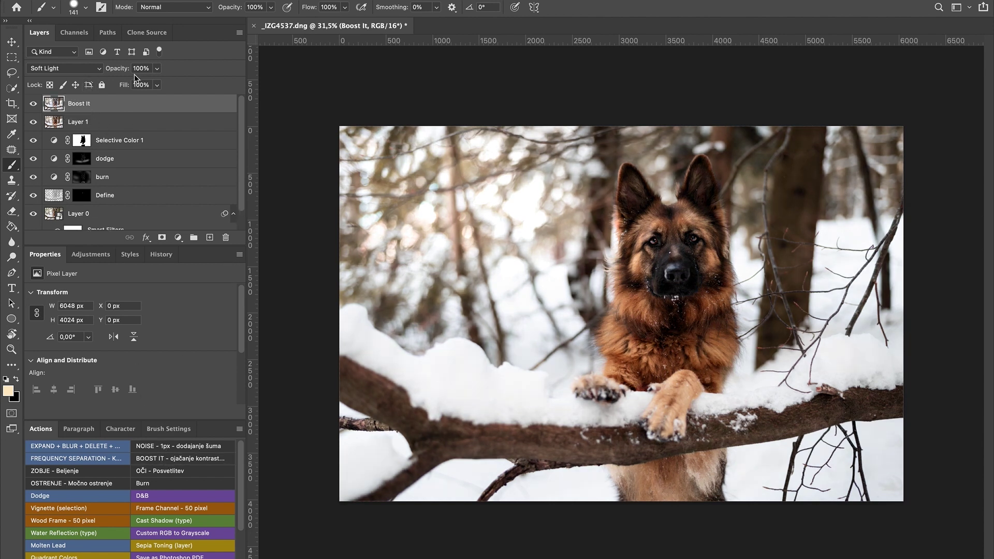
{"action": "left_click_drag", "start_coordinate": [120, 71], "coordinate": [82, 69]}
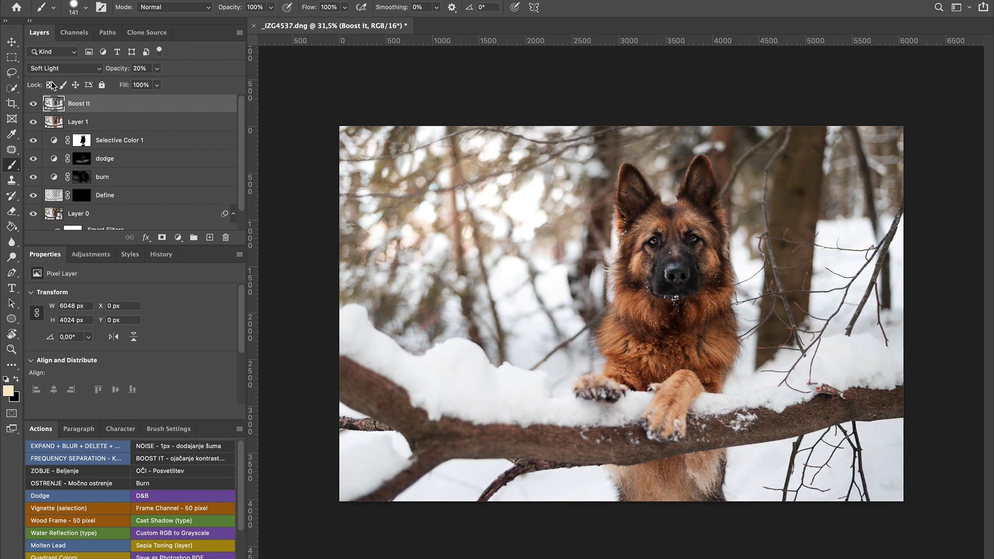
Compare the image with and without the Boost It layer, and delete the stamped Layer 1 beneath it
{"action": "left_click", "coordinate": [33, 104]}
{"action": "left_click", "coordinate": [34, 104]}
{"action": "left_click", "coordinate": [34, 104]}
{"action": "left_click", "coordinate": [34, 104]}
{"action": "left_click", "coordinate": [89, 124]}
{"action": "key", "text": "Delete"}
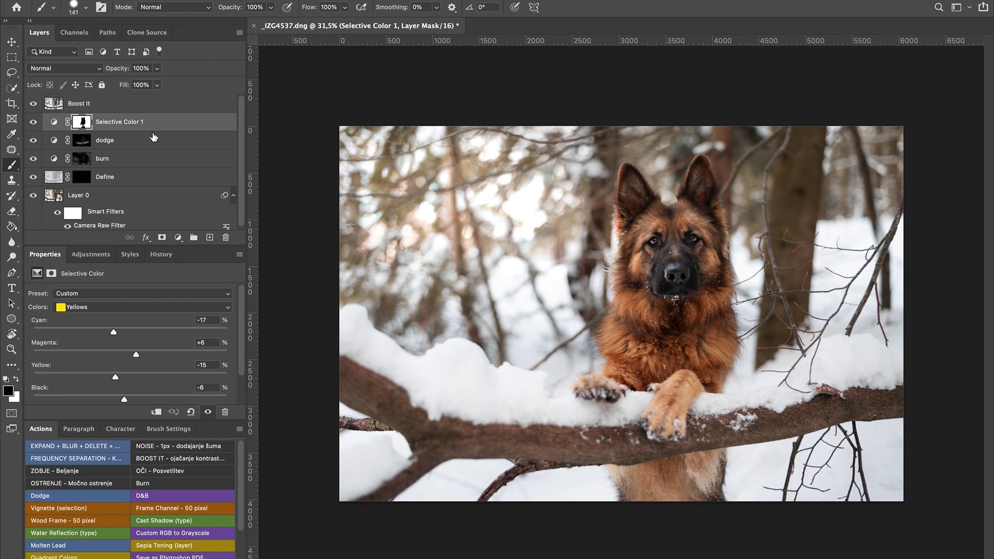
Run the vinjeta action above the Boost It layer and check its gradient fill settings, keeping them as they are
{"action": "left_click", "coordinate": [188, 109]}
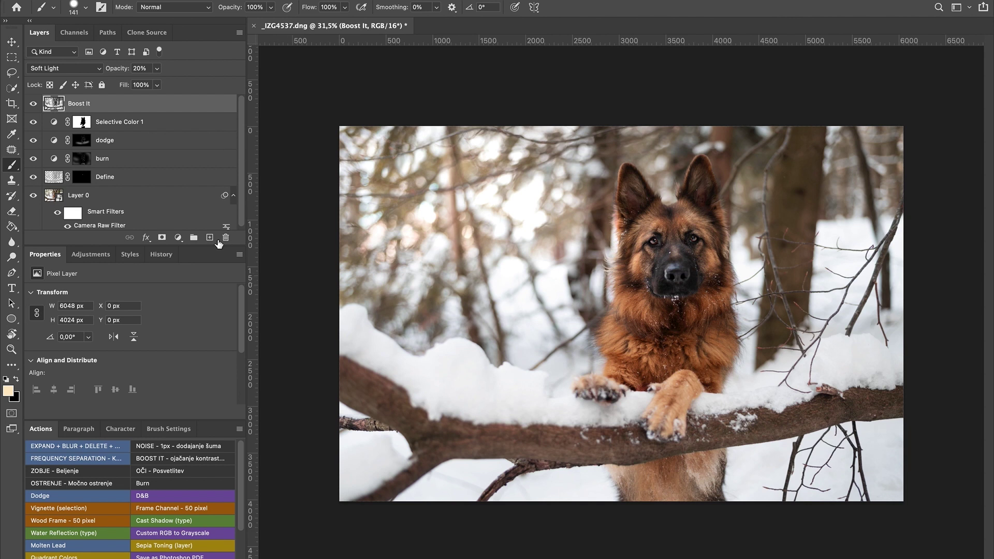
{"action": "scroll", "coordinate": [106, 497], "scroll_direction": "down", "scroll_amount": 3}
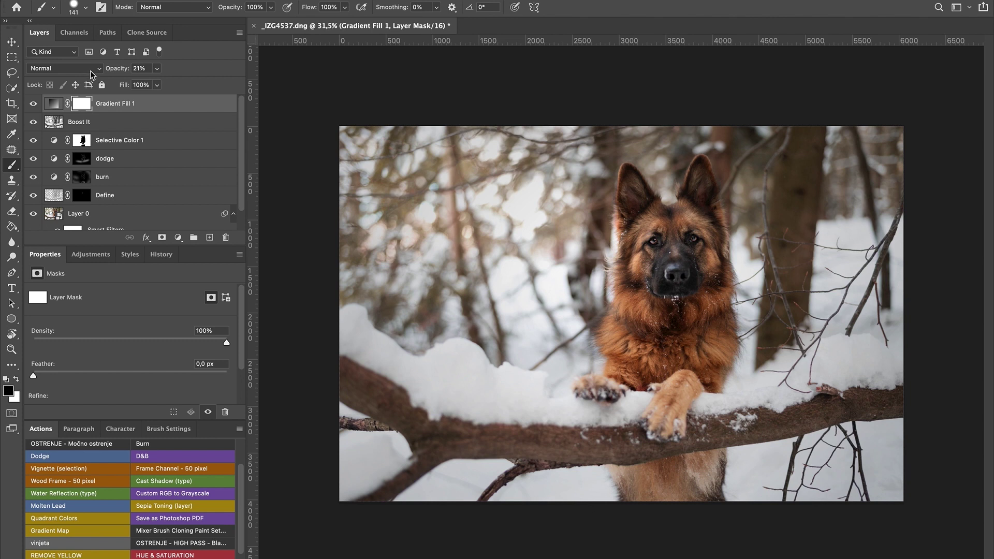
{"action": "double_click", "coordinate": [57, 106]}
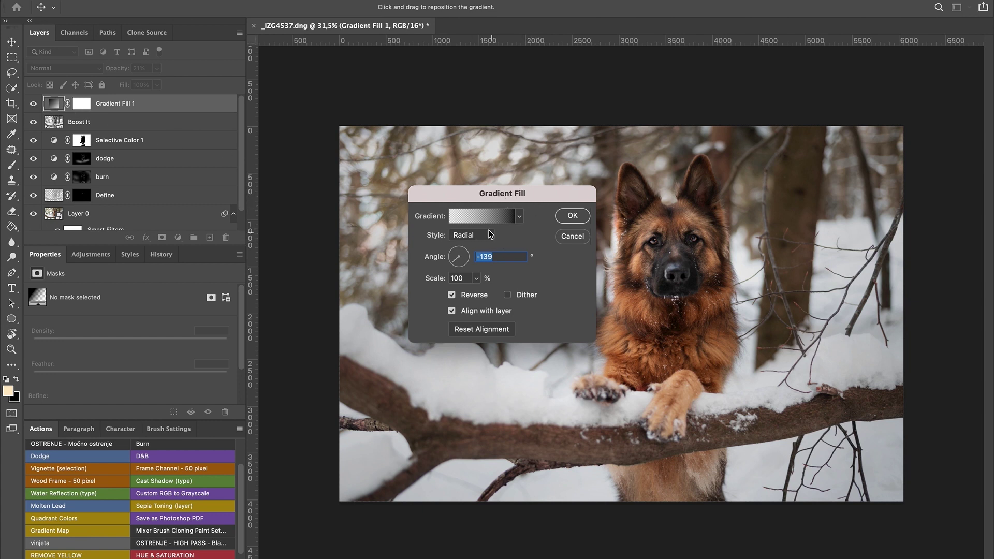
{"action": "left_click", "coordinate": [572, 217]}
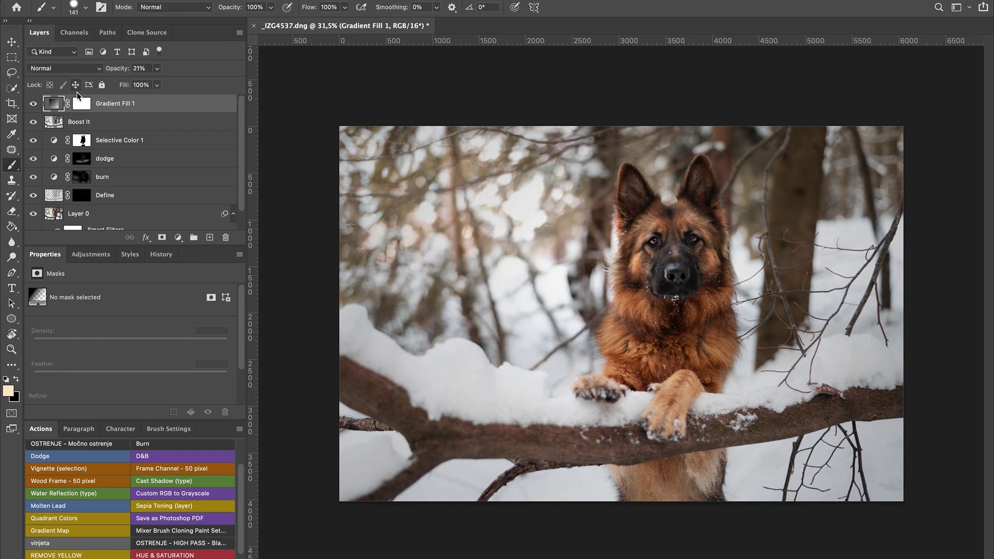
Select the vignette gradient layer's mask and set the layer's blend mode to Soft Light
{"action": "left_click", "coordinate": [82, 105]}
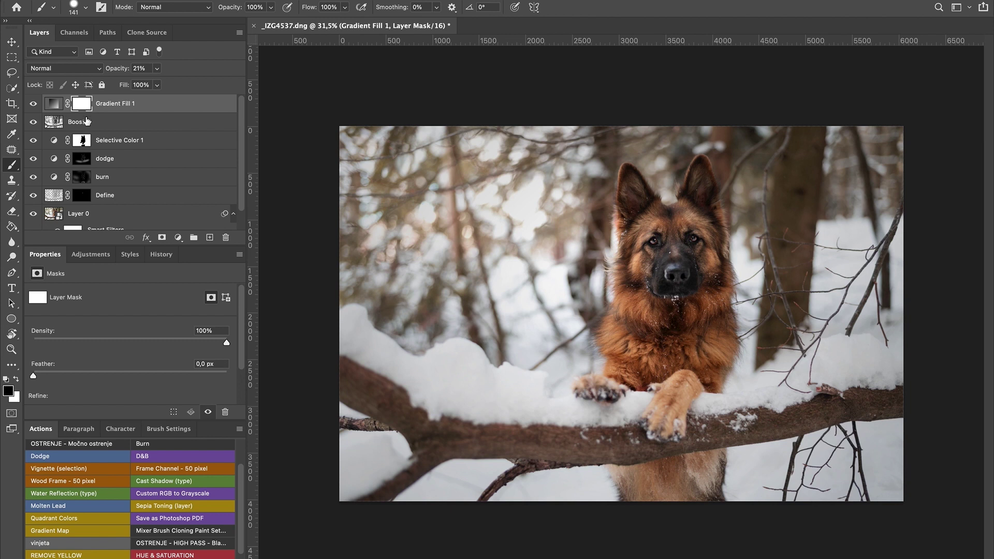
{"action": "left_click", "coordinate": [84, 70]}
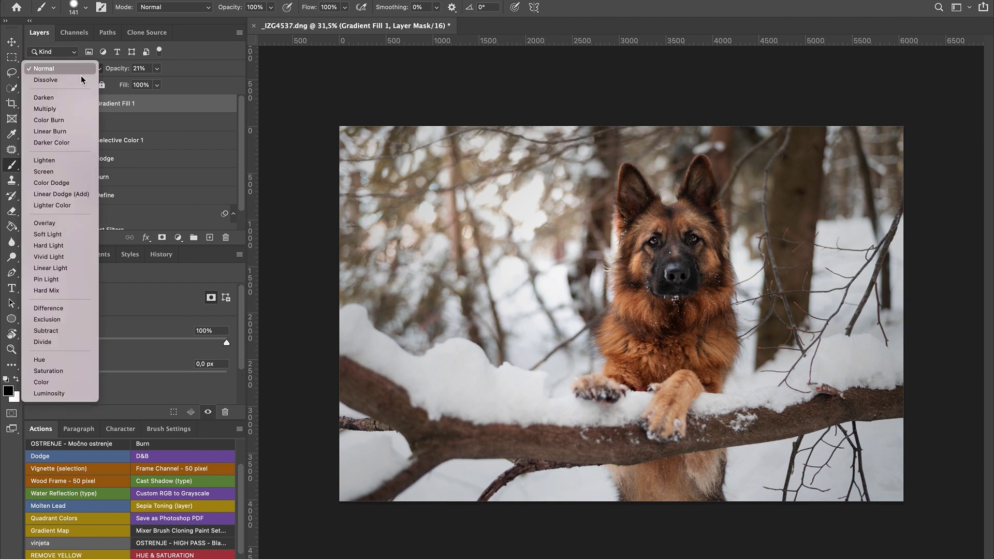
{"action": "left_click", "coordinate": [67, 235]}
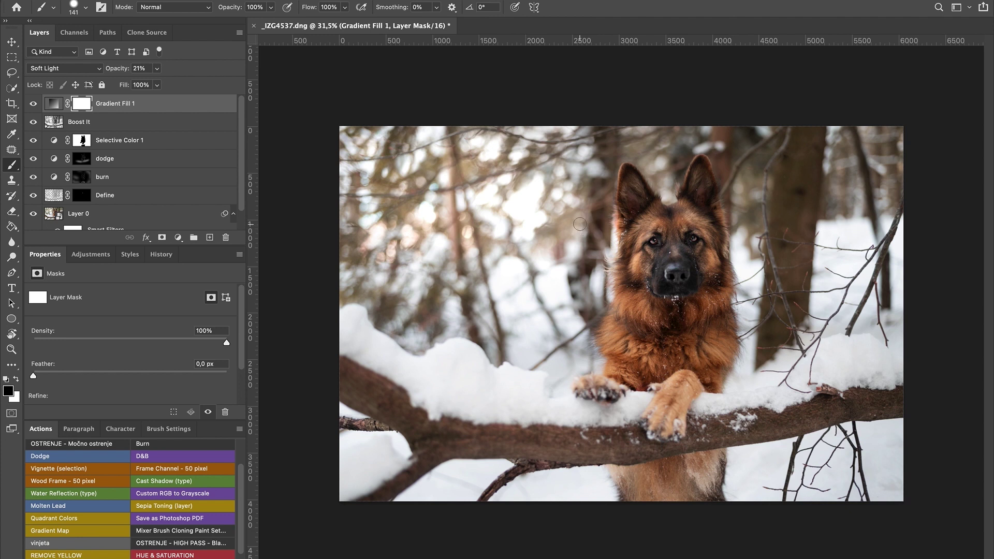
Paint black over the dog on the vignette layer's mask with a soft brush of about 3288 px
{"action": "left_click_drag", "start_coordinate": [600, 295], "coordinate": [698, 331]}
{"action": "left_click_drag", "start_coordinate": [603, 295], "coordinate": [715, 311]}
{"action": "left_click_drag", "start_coordinate": [663, 295], "coordinate": [666, 313]}
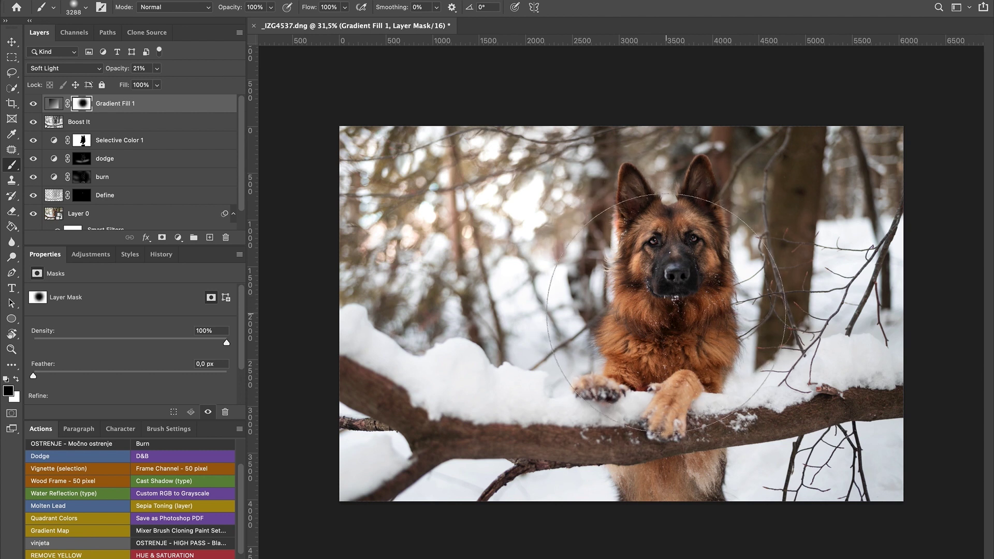
Compare the image with and without the vignette layer, and set its opacity to 42%
{"action": "left_click", "coordinate": [34, 105]}
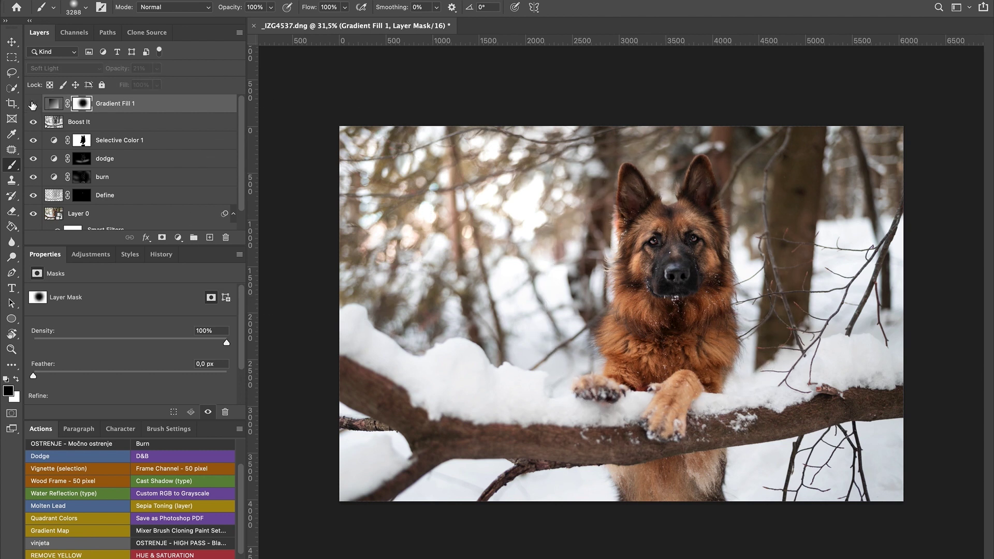
{"action": "left_click", "coordinate": [33, 105]}
{"action": "left_click", "coordinate": [34, 105]}
{"action": "left_click", "coordinate": [33, 105]}
{"action": "left_click_drag", "start_coordinate": [110, 70], "coordinate": [131, 68]}
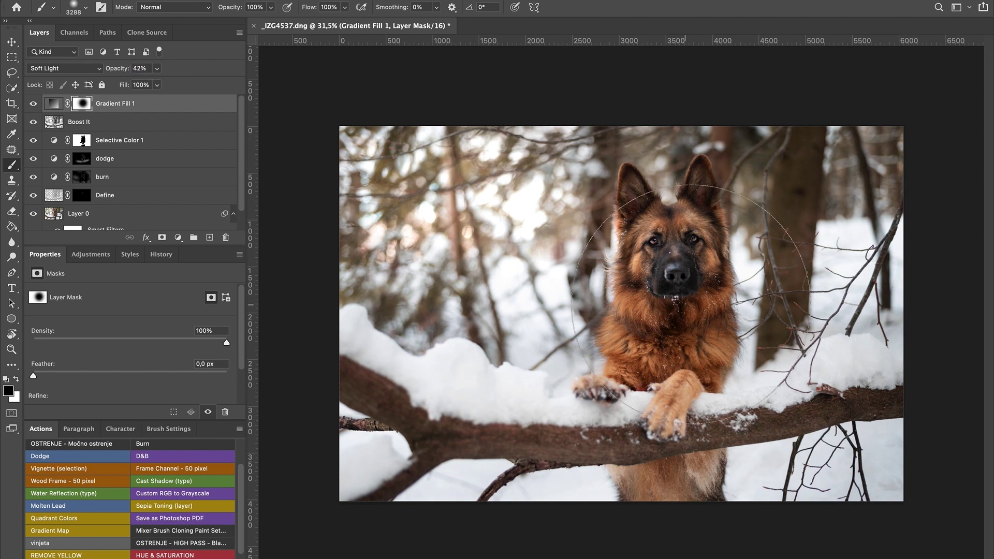
{"action": "key", "text": "ctrl+minus"}
{"action": "key", "text": "ctrl+minus"}
{"action": "key", "text": "ctrl+minus"}
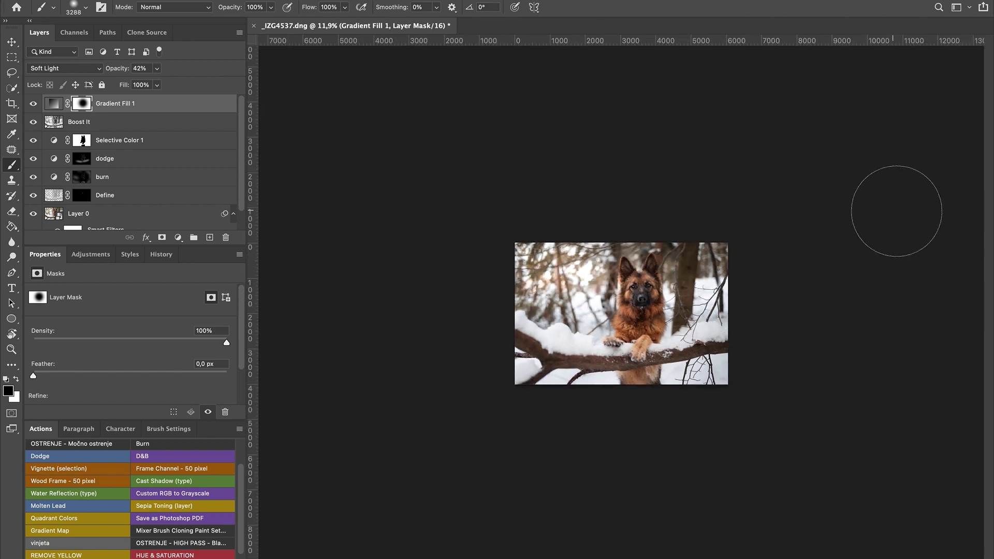
{"action": "key", "text": "ctrl+plus"}
{"action": "key", "text": "ctrl+plus"}
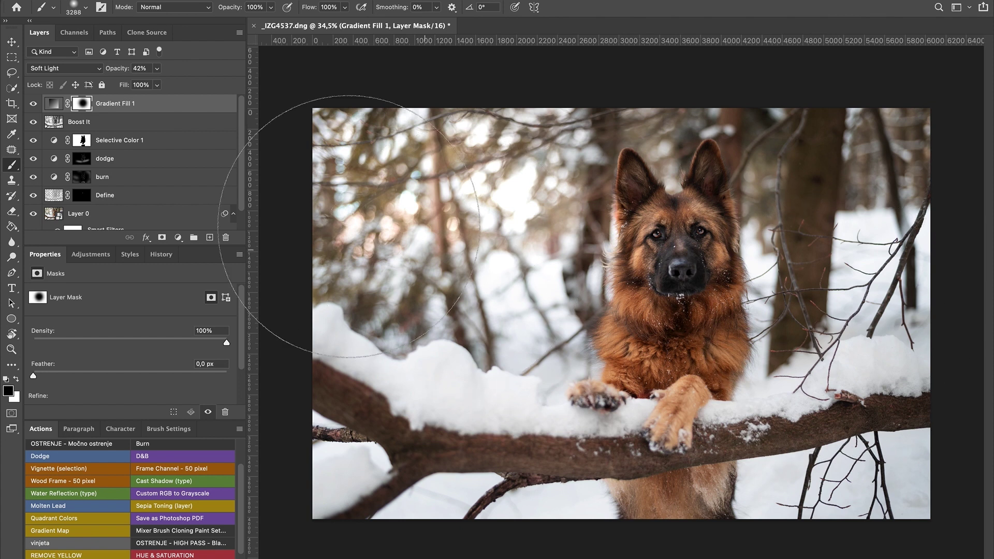
Open the Camera Raw filter for Layer 0 and fit a flat radial filter ellipse around the dog's eyes
{"action": "scroll", "coordinate": [154, 185], "scroll_direction": "down", "scroll_amount": 1}
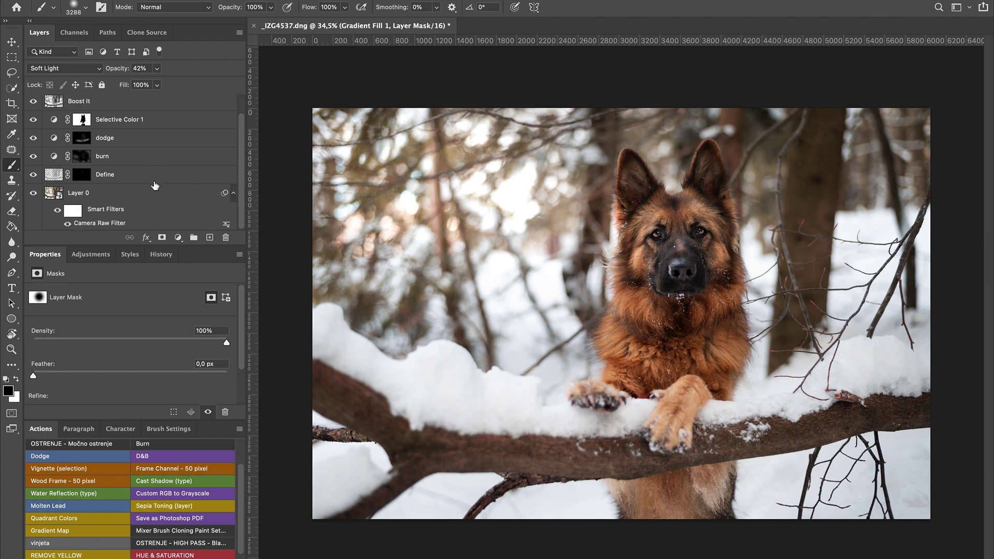
{"action": "left_click", "coordinate": [115, 213]}
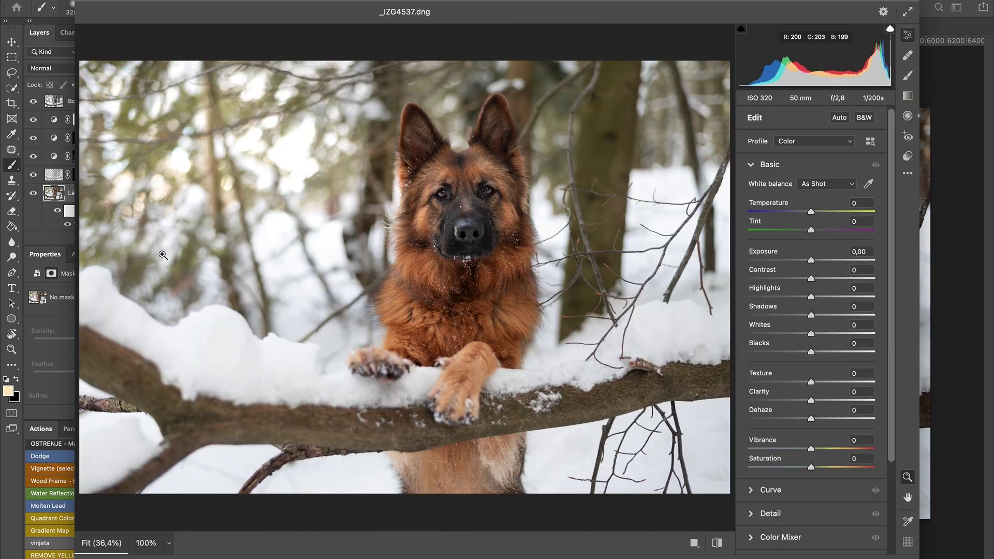
{"action": "key", "text": "j"}
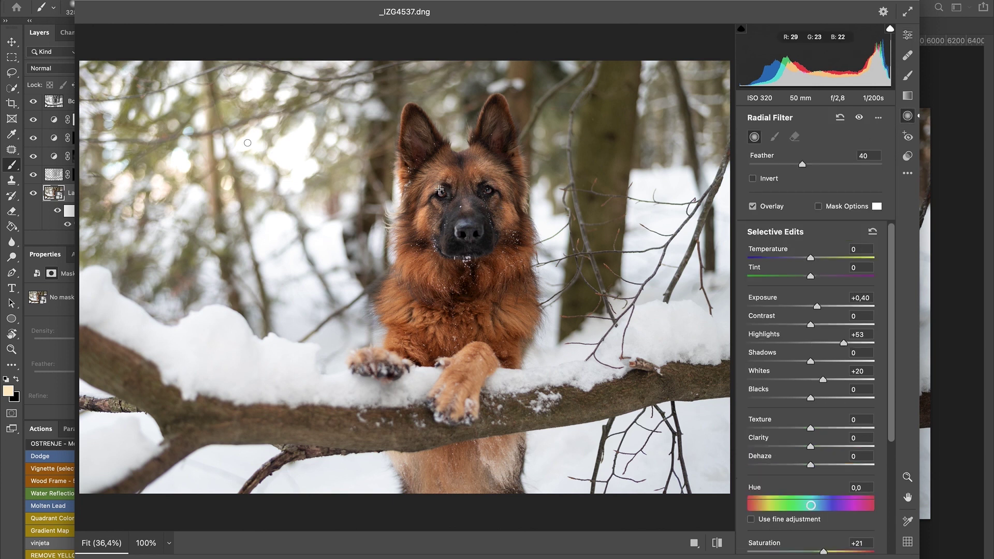
{"action": "left_click_drag", "start_coordinate": [436, 190], "coordinate": [492, 193]}
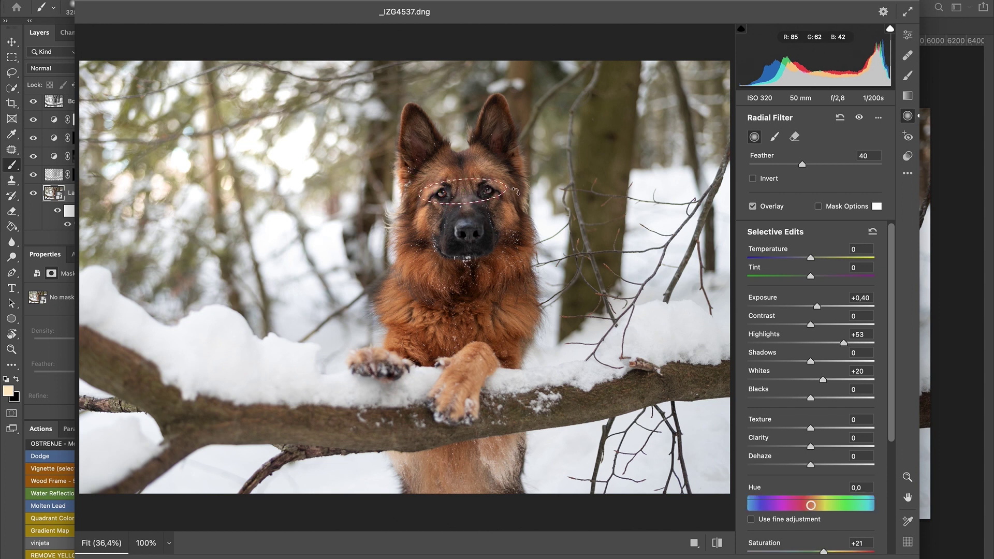
{"action": "left_click_drag", "start_coordinate": [478, 192], "coordinate": [481, 193]}
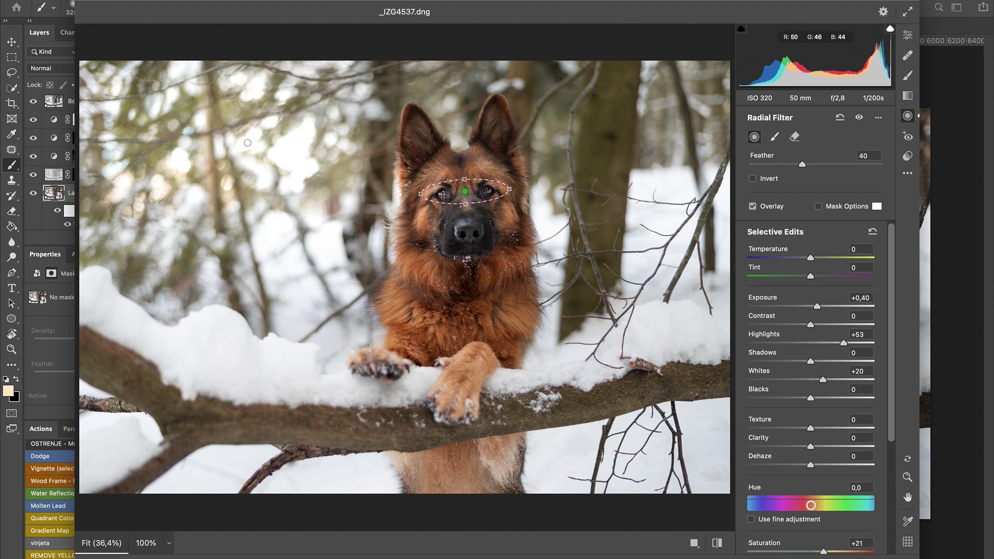
{"action": "left_click_drag", "start_coordinate": [421, 197], "coordinate": [464, 182]}
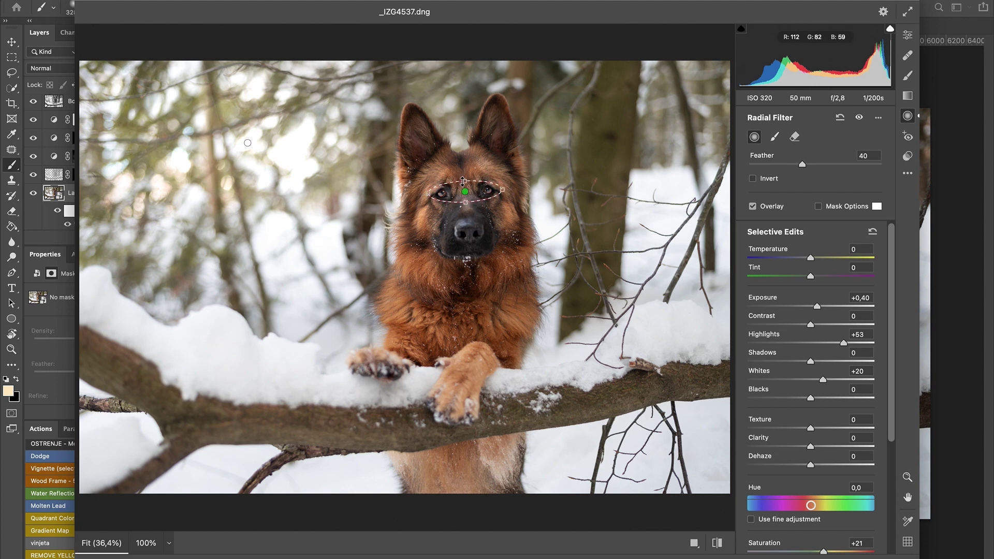
Reset the eye filter's edits, set Shadows +20, Blacks -8 and Exposure +0,10, and apply the Camera Raw filter
{"action": "left_click", "coordinate": [873, 233]}
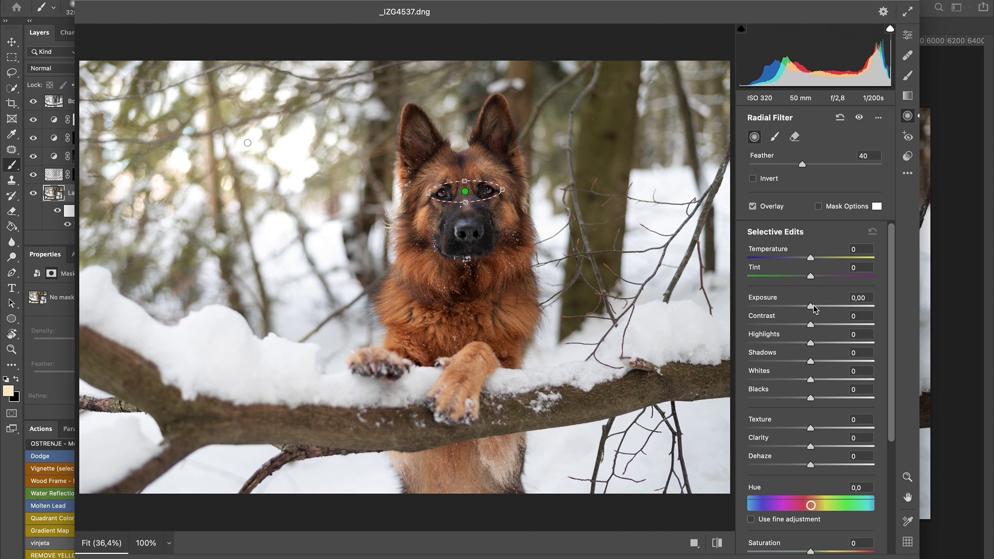
{"action": "left_click_drag", "start_coordinate": [819, 358], "coordinate": [824, 362]}
{"action": "left_click_drag", "start_coordinate": [808, 398], "coordinate": [803, 397]}
{"action": "left_click_drag", "start_coordinate": [806, 399], "coordinate": [807, 398]}
{"action": "left_click_drag", "start_coordinate": [811, 308], "coordinate": [812, 309]}
{"action": "left_click", "coordinate": [813, 310]}
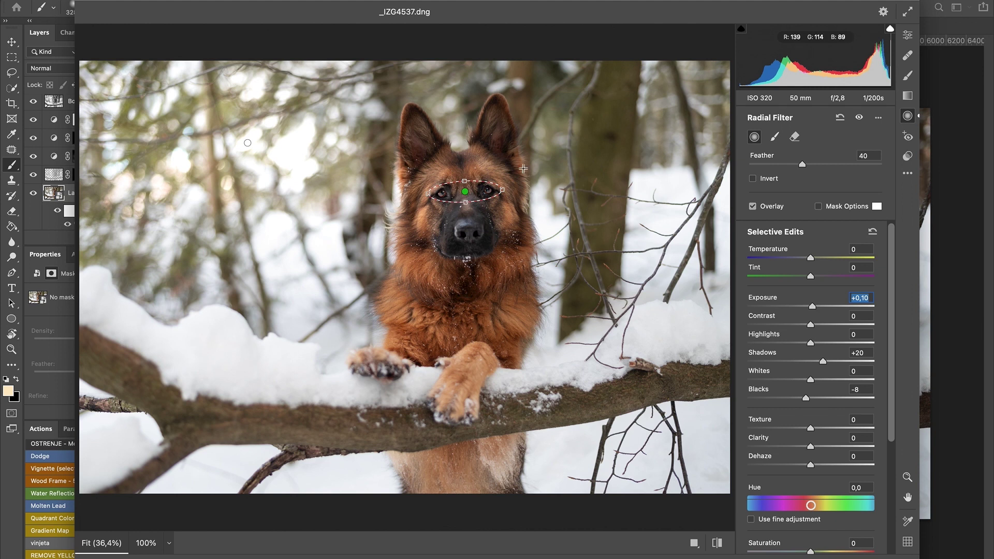
{"action": "left_click", "coordinate": [524, 170]}
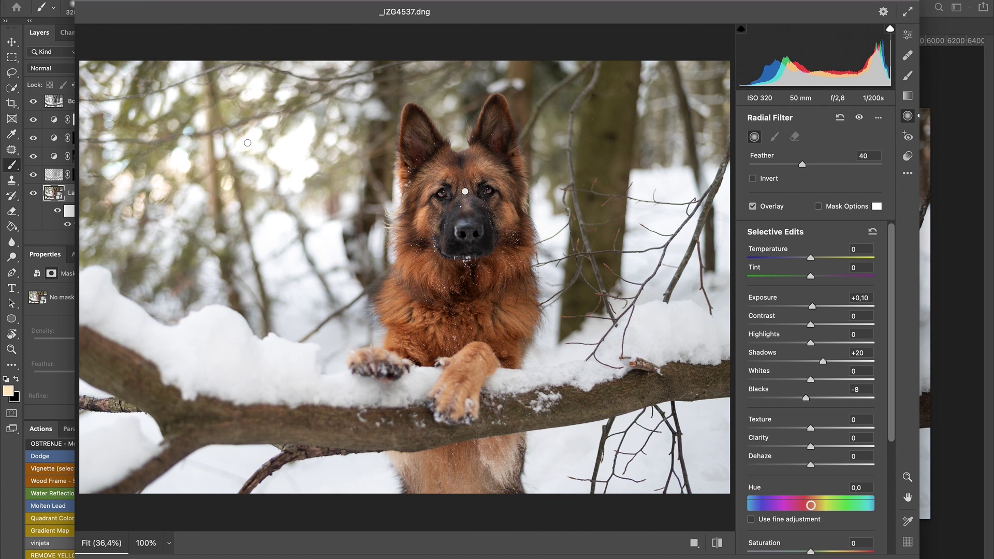
{"action": "left_click", "coordinate": [883, 554]}
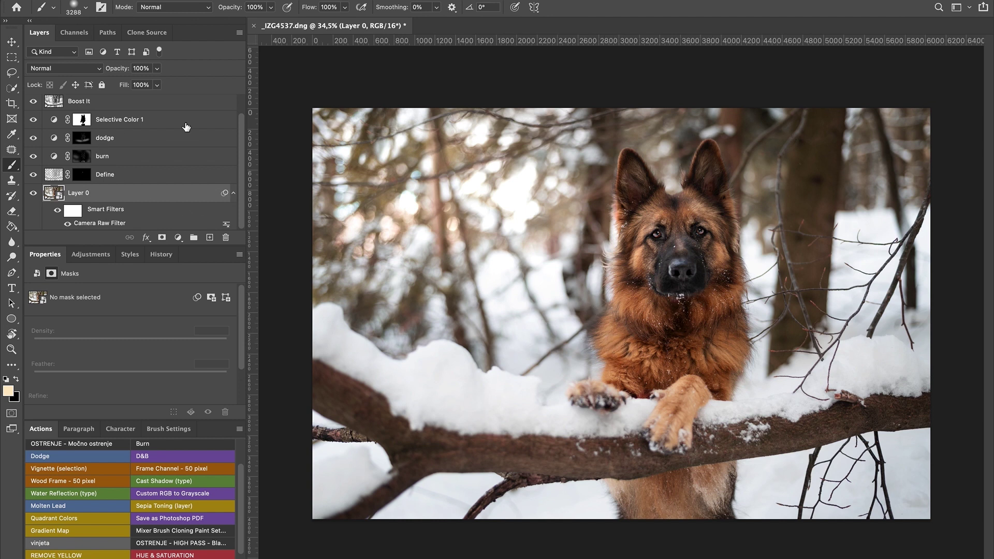
Add a Levels adjustment above the vignette layer with black input 5, midtones 1,02 and white input 241
{"action": "scroll", "coordinate": [232, 98], "scroll_direction": "up", "scroll_amount": 1}
{"action": "left_click", "coordinate": [174, 105]}
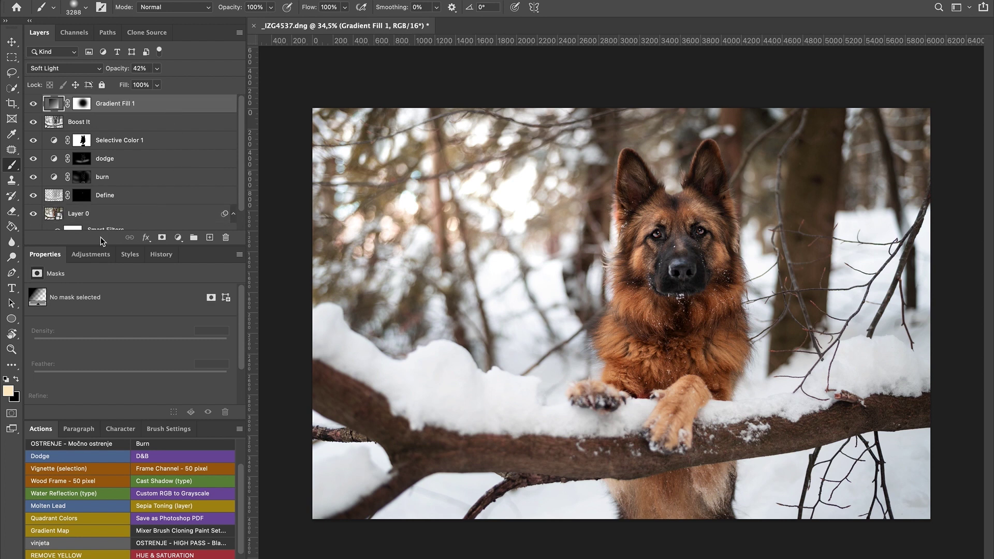
{"action": "left_click", "coordinate": [96, 254]}
{"action": "left_click", "coordinate": [72, 281]}
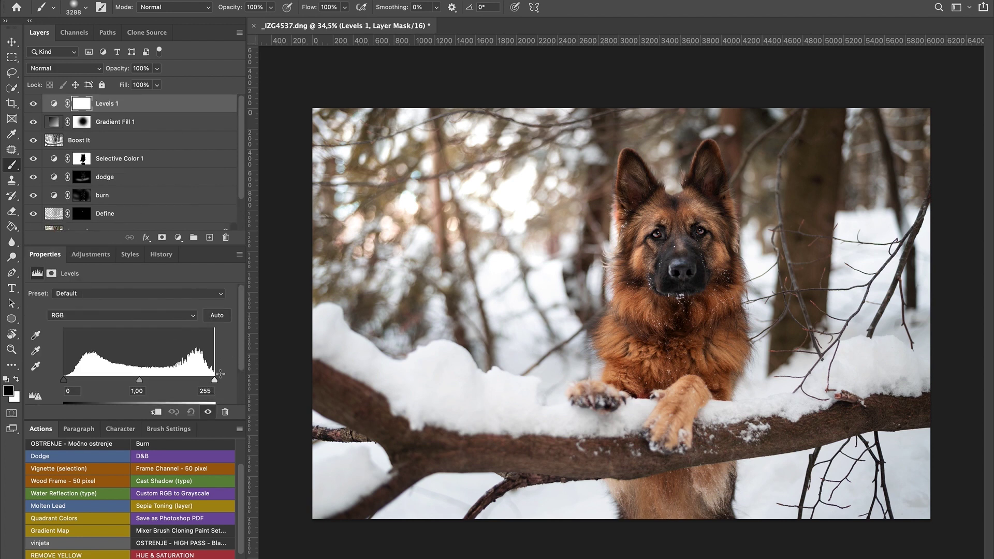
{"action": "left_click_drag", "start_coordinate": [216, 384], "coordinate": [206, 380]}
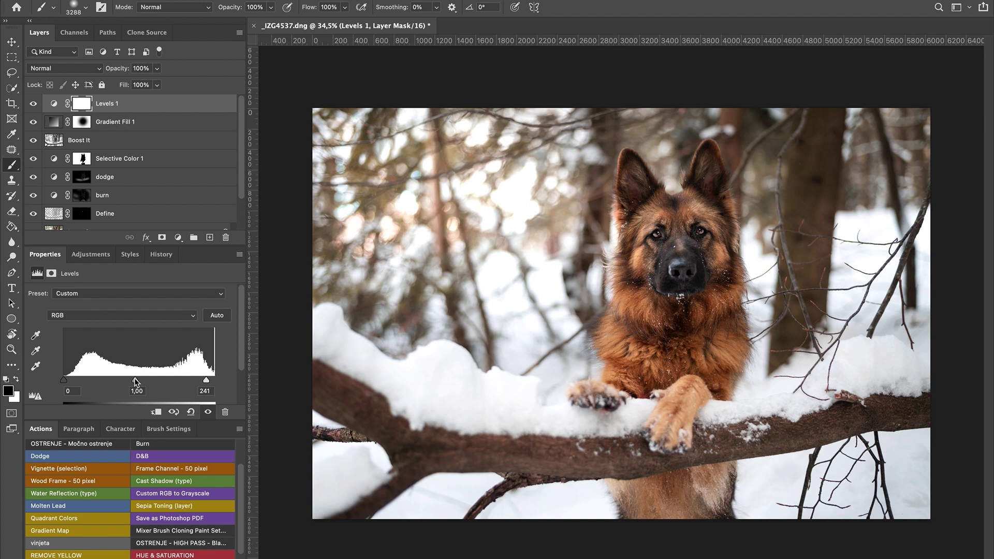
{"action": "left_click_drag", "start_coordinate": [140, 382], "coordinate": [134, 381]}
{"action": "left_click_drag", "start_coordinate": [66, 382], "coordinate": [70, 383]}
Compare the image with and without the Levels adjustment, and invert its layer mask to black
{"action": "left_click", "coordinate": [33, 103]}
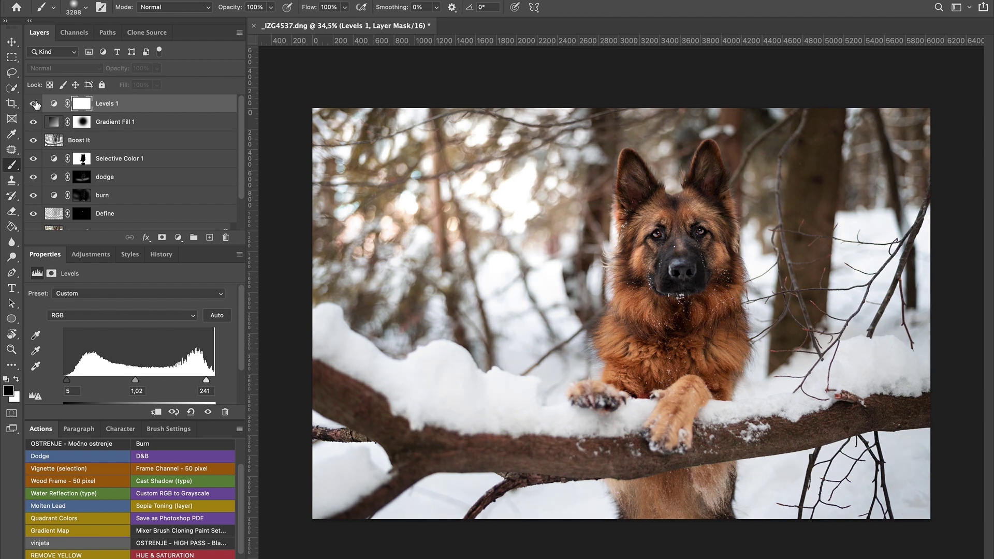
{"action": "left_click", "coordinate": [33, 103]}
{"action": "left_click", "coordinate": [34, 105]}
{"action": "left_click", "coordinate": [34, 104]}
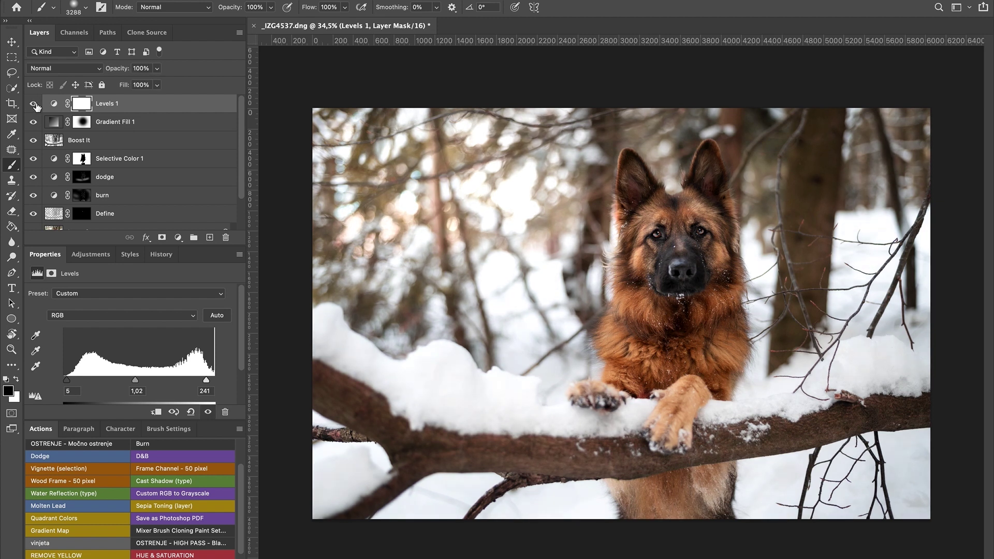
{"action": "left_click", "coordinate": [34, 104]}
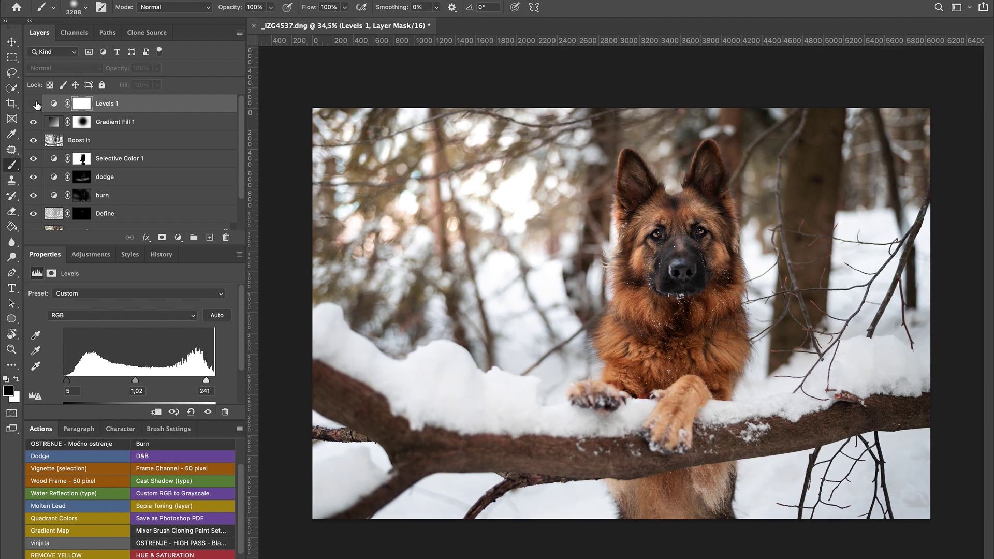
{"action": "left_click", "coordinate": [34, 104]}
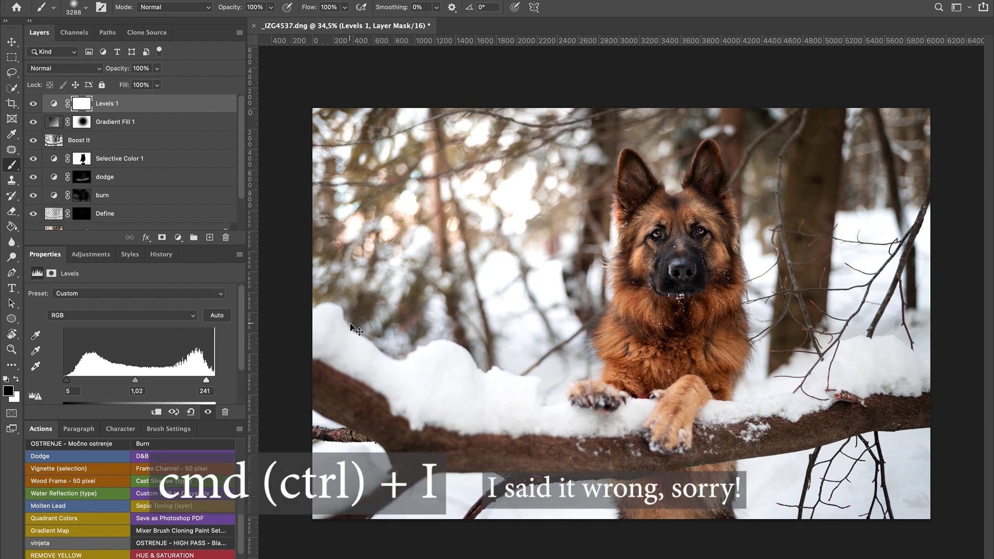
{"action": "key", "text": "ctrl+i"}
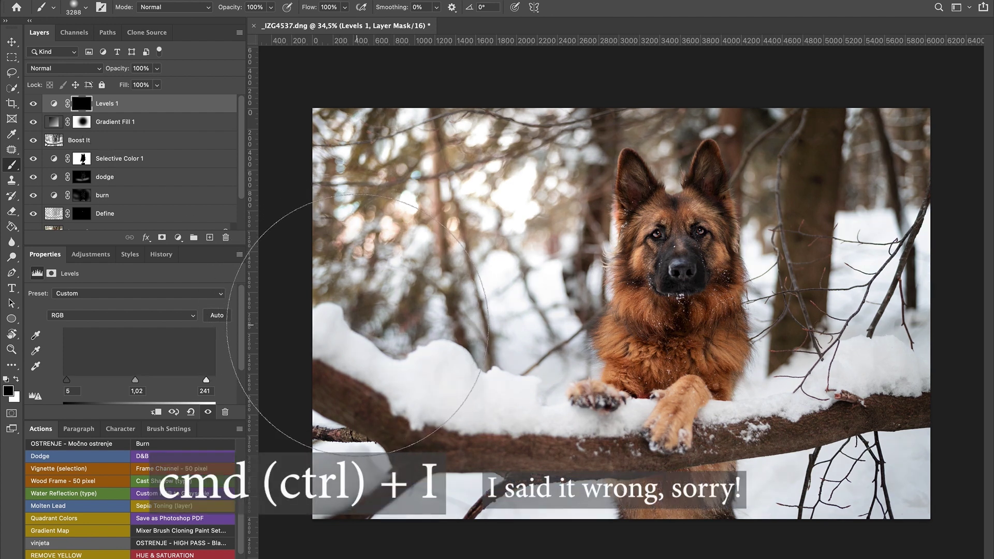
Paint white over the dog on the Levels mask with soft brushes of 1060 and 699 px, and compare with and without the layer
{"action": "mouse_move", "coordinate": [606, 329]}
{"action": "left_mouse_down"}
{"action": "mouse_move", "coordinate": [548, 328]}
{"action": "mouse_move", "coordinate": [517, 311]}
{"action": "left_mouse_up"}
{"action": "key", "text": "x"}
{"action": "left_click_drag", "start_coordinate": [650, 283], "coordinate": [626, 283]}
{"action": "left_click_drag", "start_coordinate": [674, 203], "coordinate": [683, 271]}
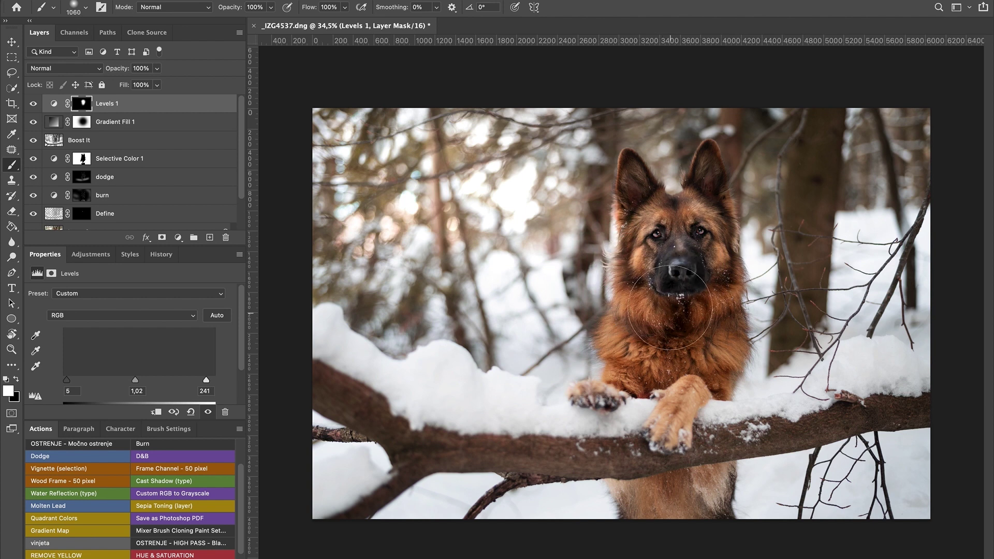
{"action": "left_click_drag", "start_coordinate": [676, 269], "coordinate": [663, 269]}
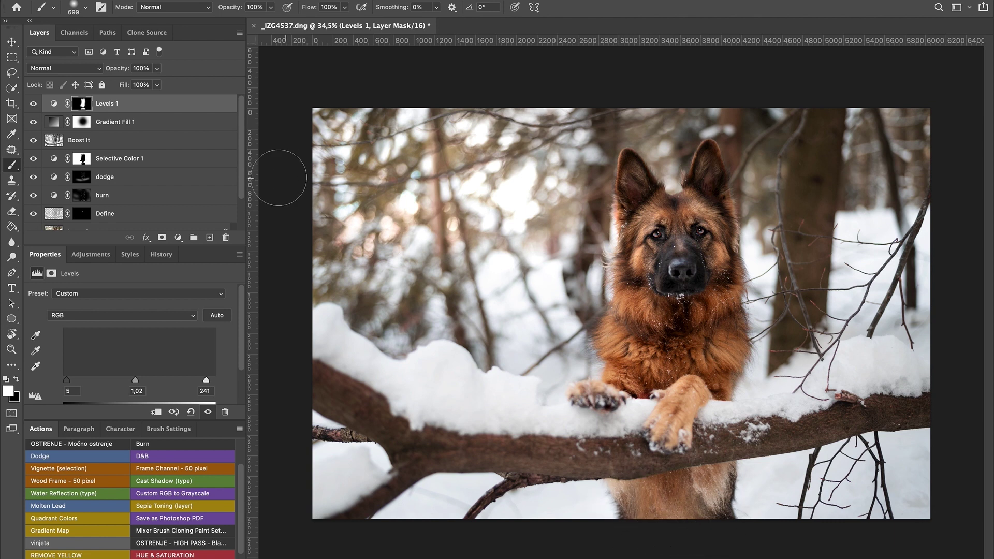
{"action": "left_click", "coordinate": [34, 105]}
{"action": "left_click", "coordinate": [34, 105]}
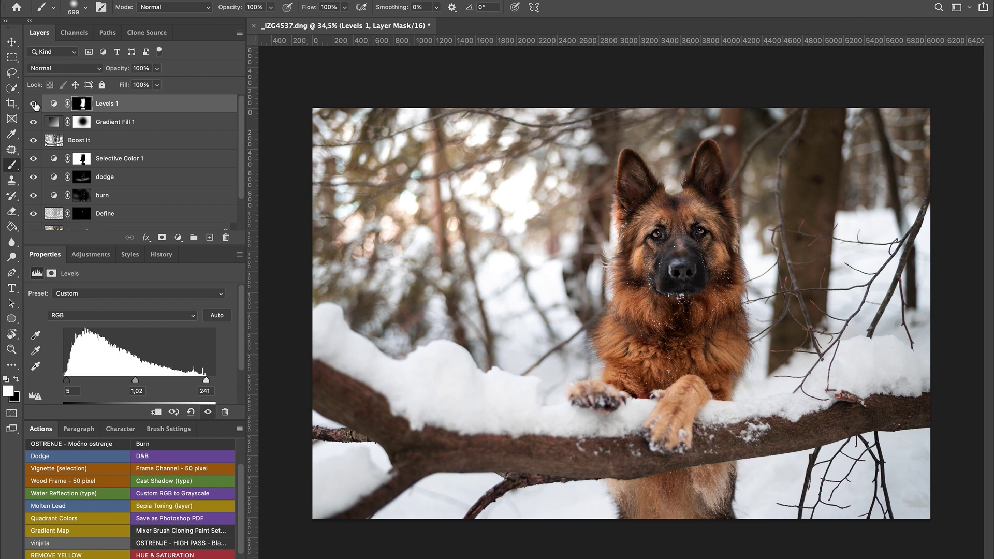
{"action": "left_click", "coordinate": [34, 104]}
{"action": "left_click", "coordinate": [34, 105]}
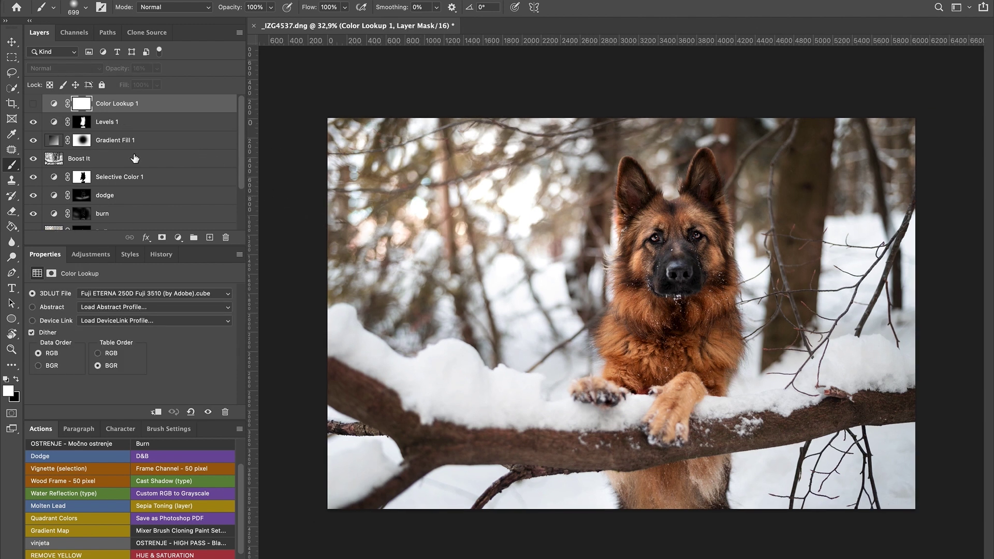
Add a Brightness/Contrast adjustment on top with Contrast 5 and compare the image with and without it
{"action": "left_click", "coordinate": [84, 256]}
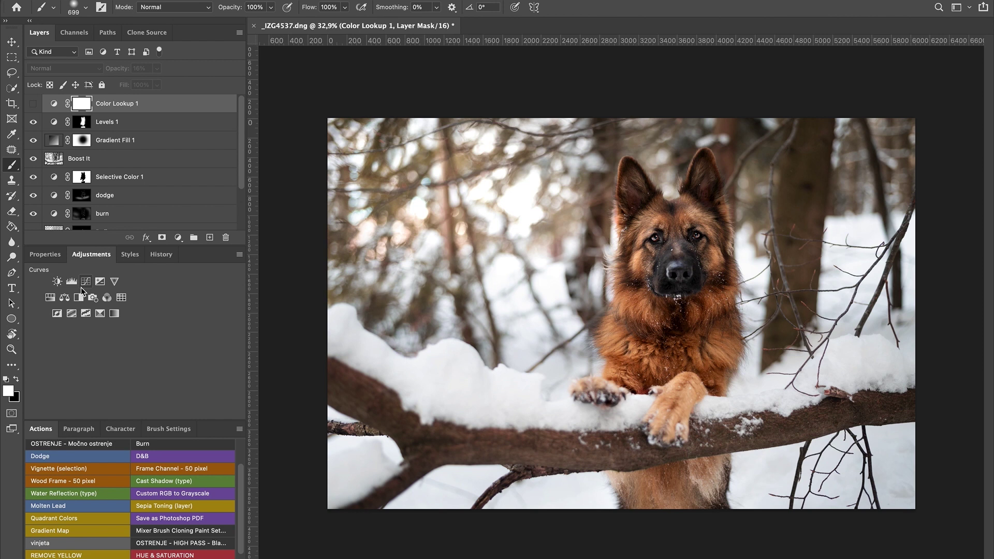
{"action": "left_click", "coordinate": [58, 281]}
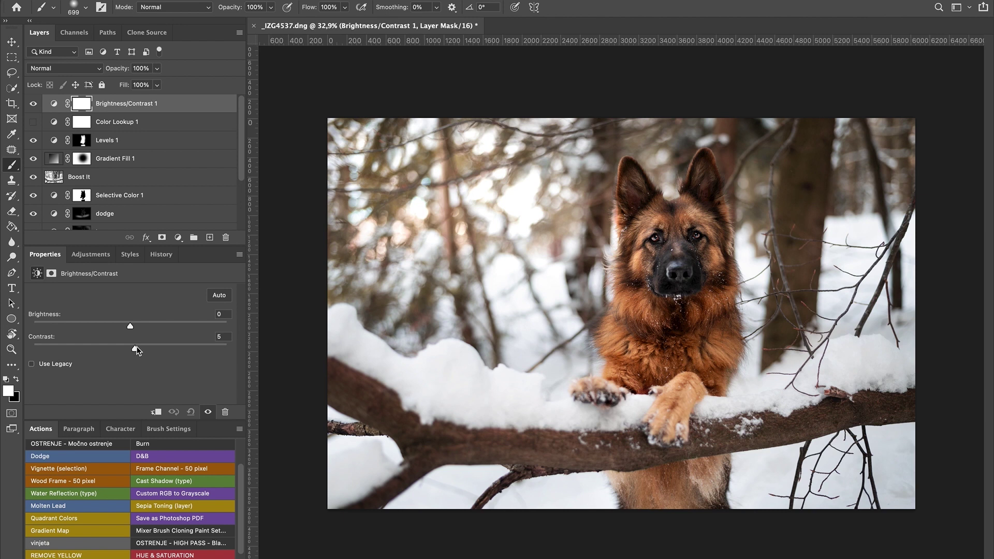
{"action": "left_click", "coordinate": [34, 104]}
{"action": "left_click", "coordinate": [34, 105]}
Add a Hue/Saturation adjustment with Saturation +5 and compare the image with and without it
{"action": "left_click", "coordinate": [102, 255]}
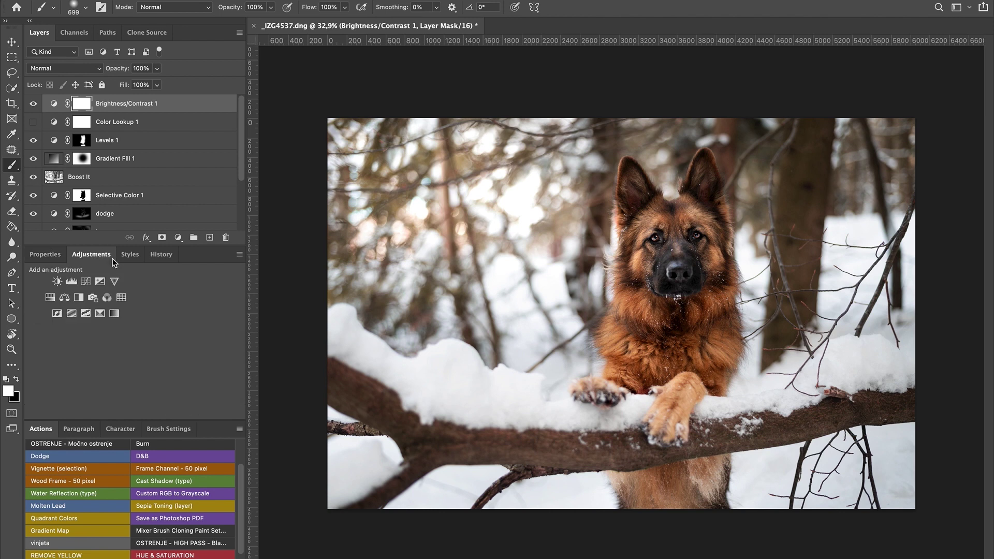
{"action": "left_click", "coordinate": [50, 298]}
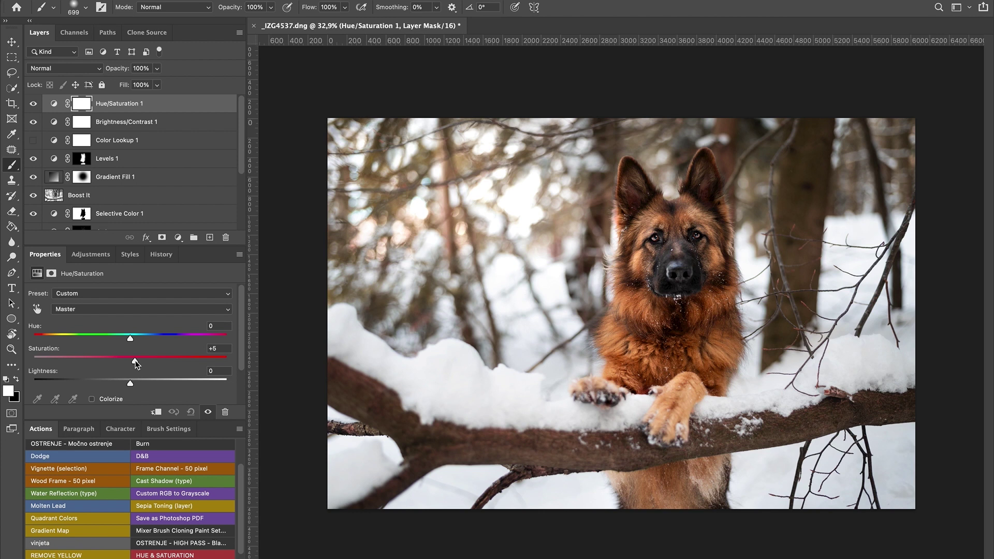
{"action": "left_click_drag", "start_coordinate": [136, 361], "coordinate": [136, 361]}
{"action": "left_click", "coordinate": [34, 105]}
{"action": "left_click", "coordinate": [35, 107]}
Delete the hidden Color Lookup layer and save the document
{"action": "left_click", "coordinate": [179, 143]}
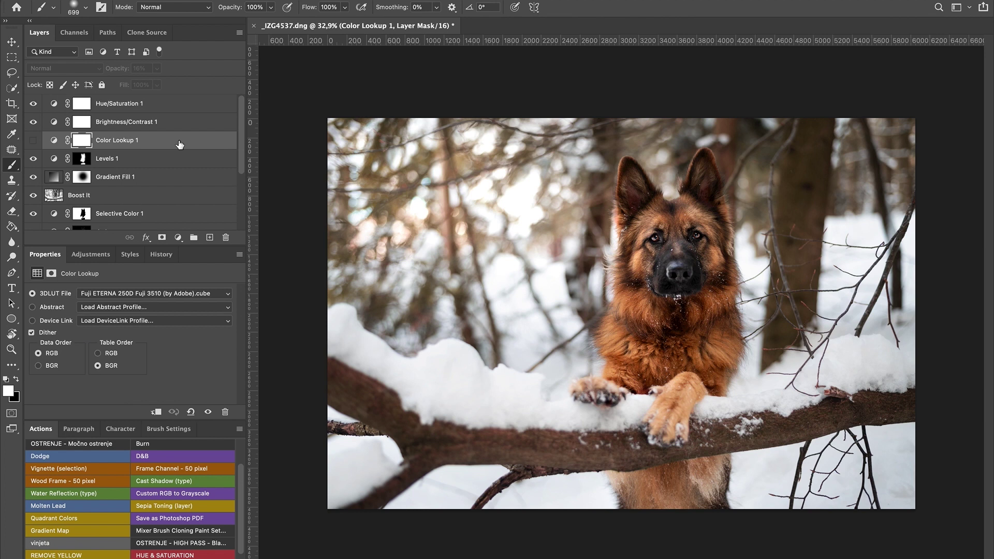
{"action": "key", "text": "Delete"}
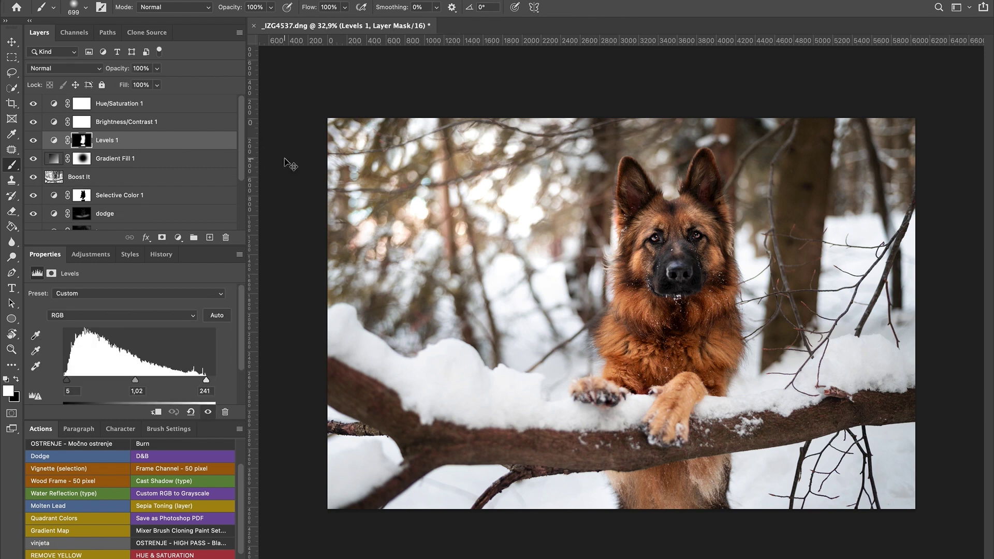
{"action": "key", "text": "super+s"}
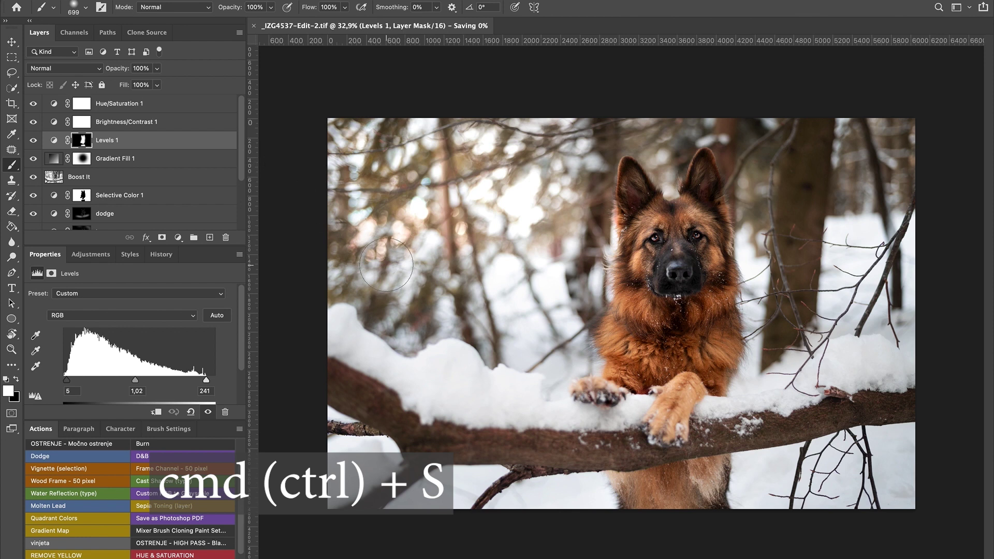
Switch to Lightroom Classic and compare _IZG4537-Edit-2.tif with the original _IZG4537.dng, undoing the reset of the original's settings
{"action": "key", "text": "ctrl+Up"}
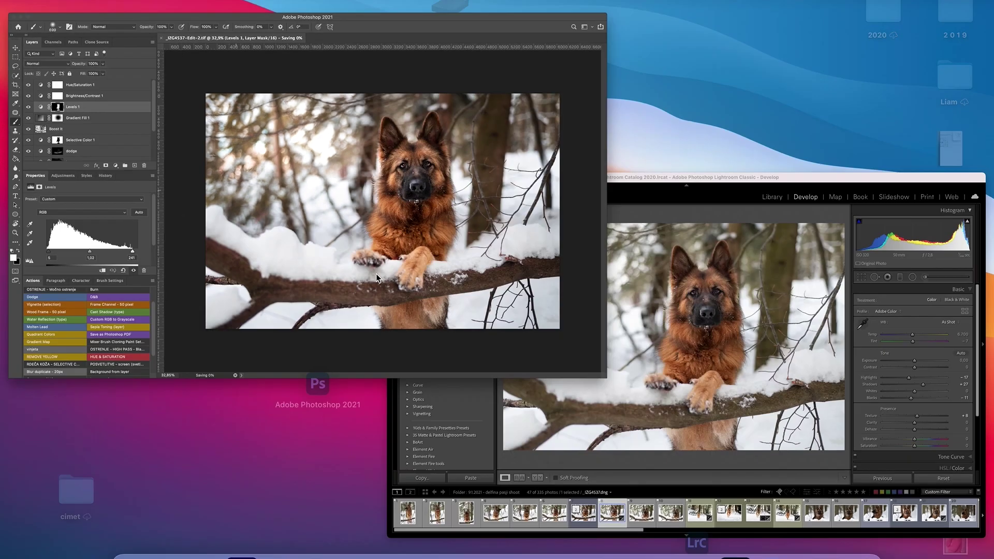
{"action": "left_click", "coordinate": [613, 402]}
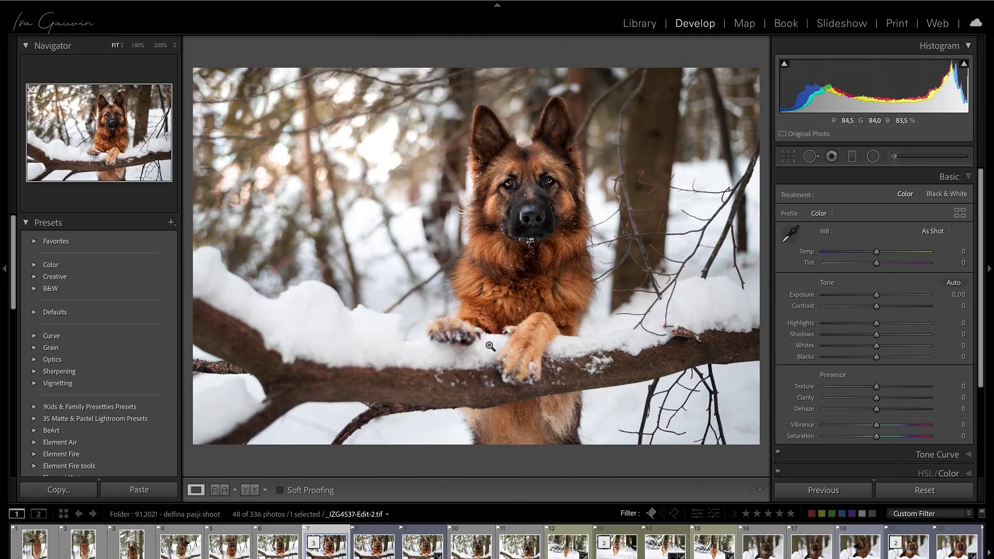
{"action": "left_click", "coordinate": [422, 544]}
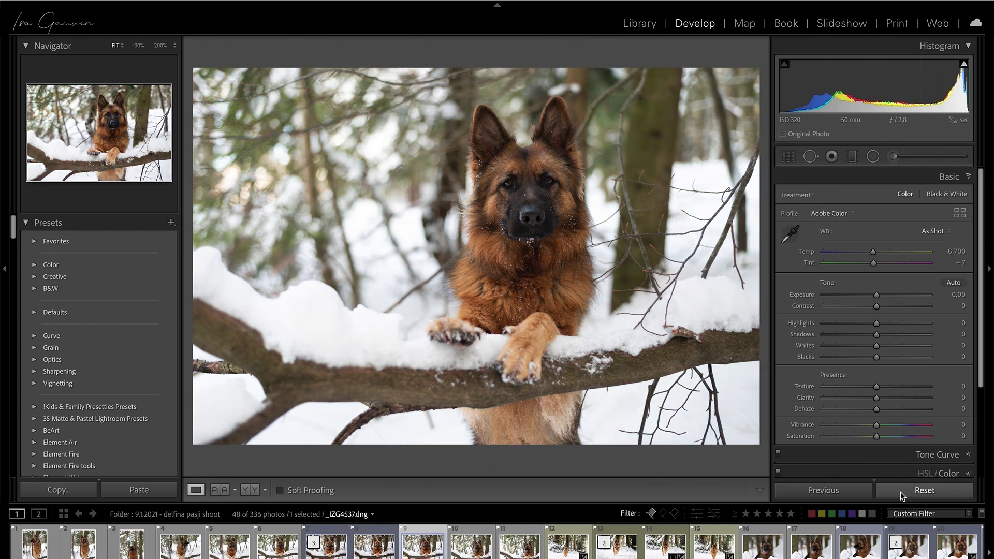
{"action": "key", "text": "ctrl+z"}
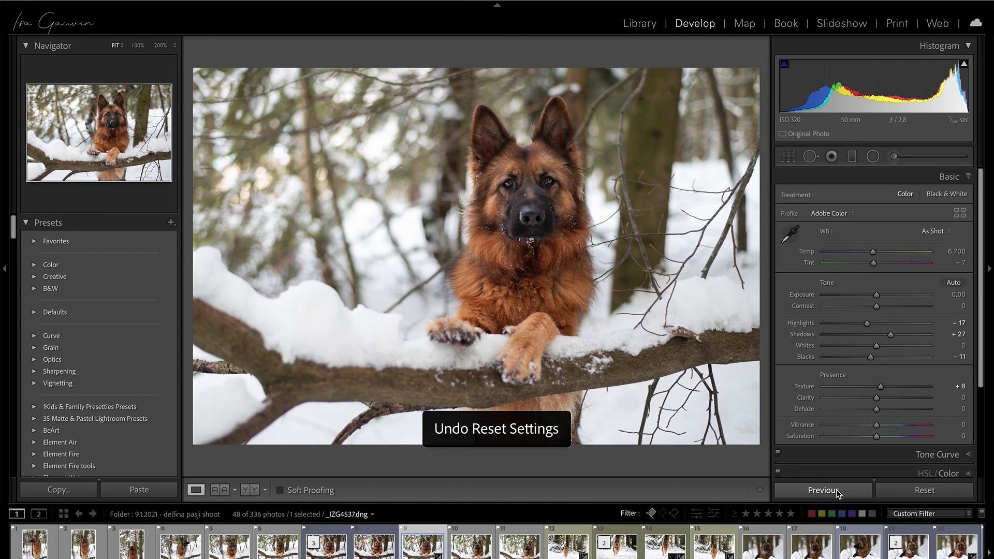
{"action": "left_click", "coordinate": [332, 553]}
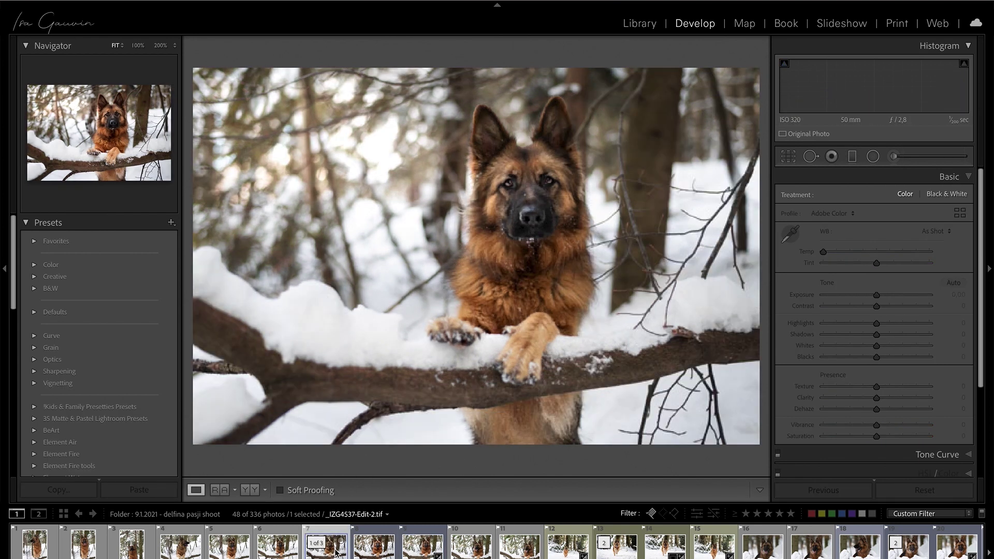